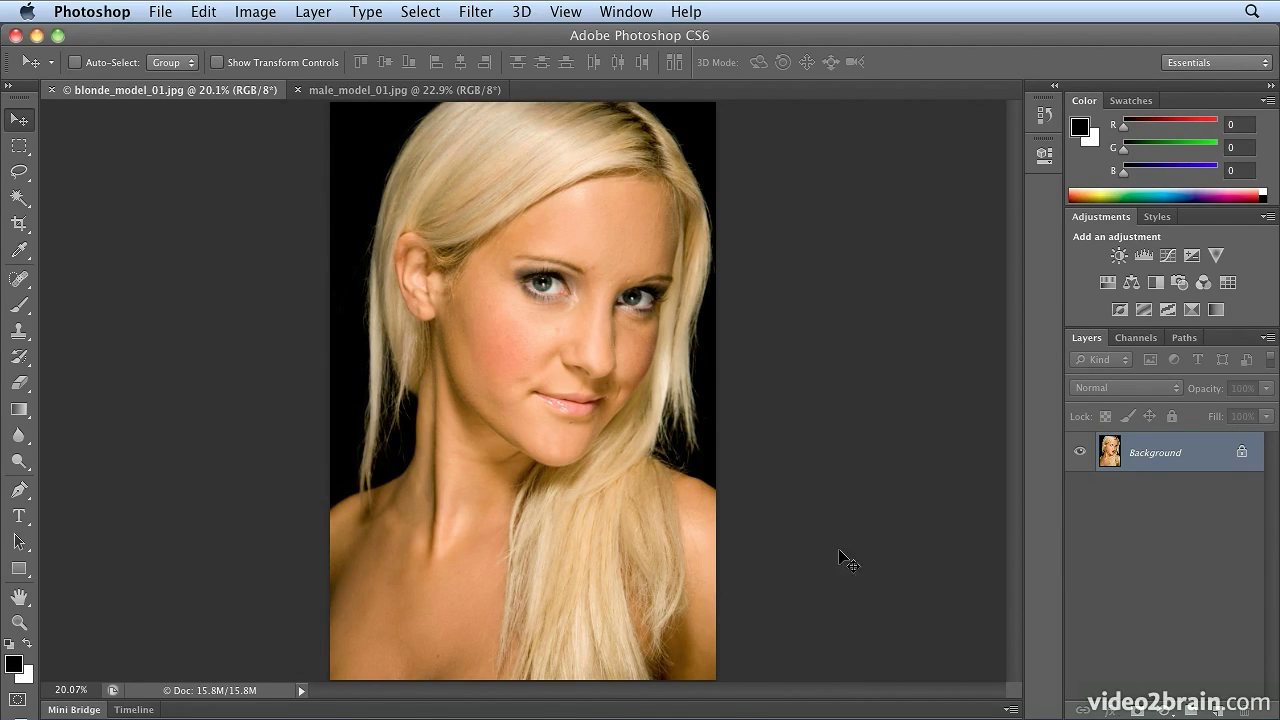
Step: Use the Patch tool in Source mode to replace the red blemish beside the near eyebrow's inner end with clean cheek skin
left_click(17, 284)
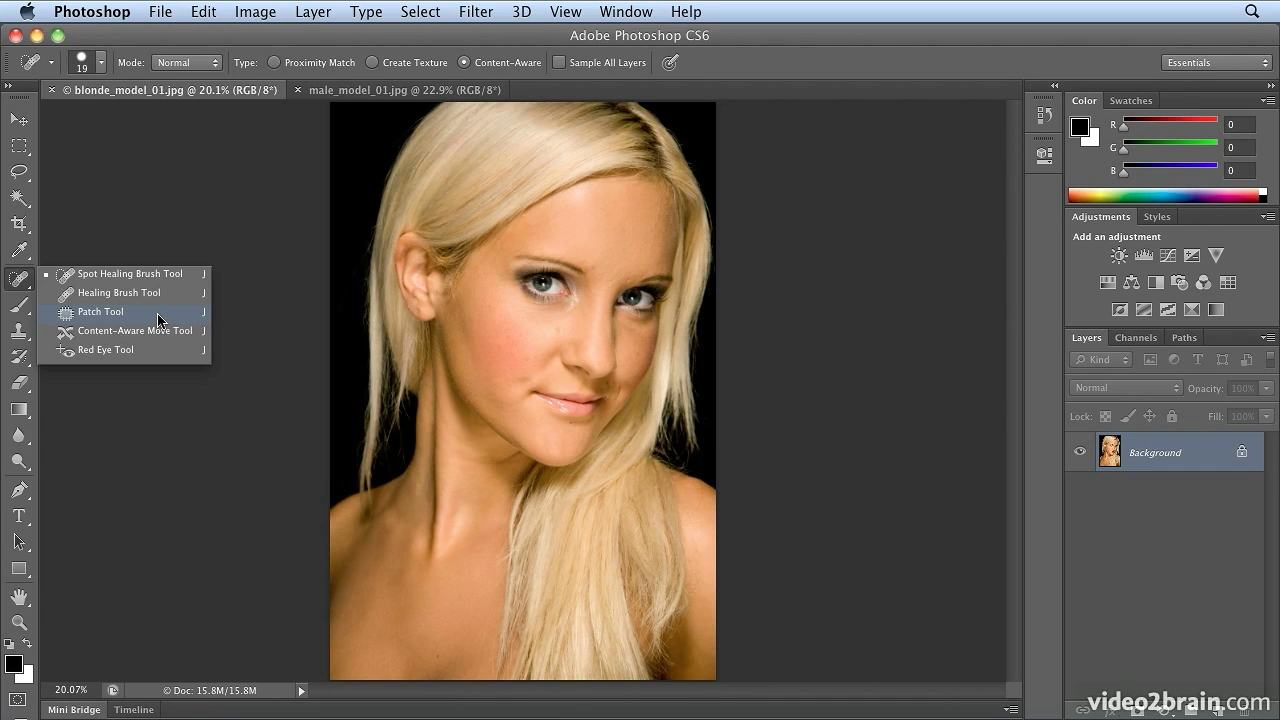
left_click(101, 312)
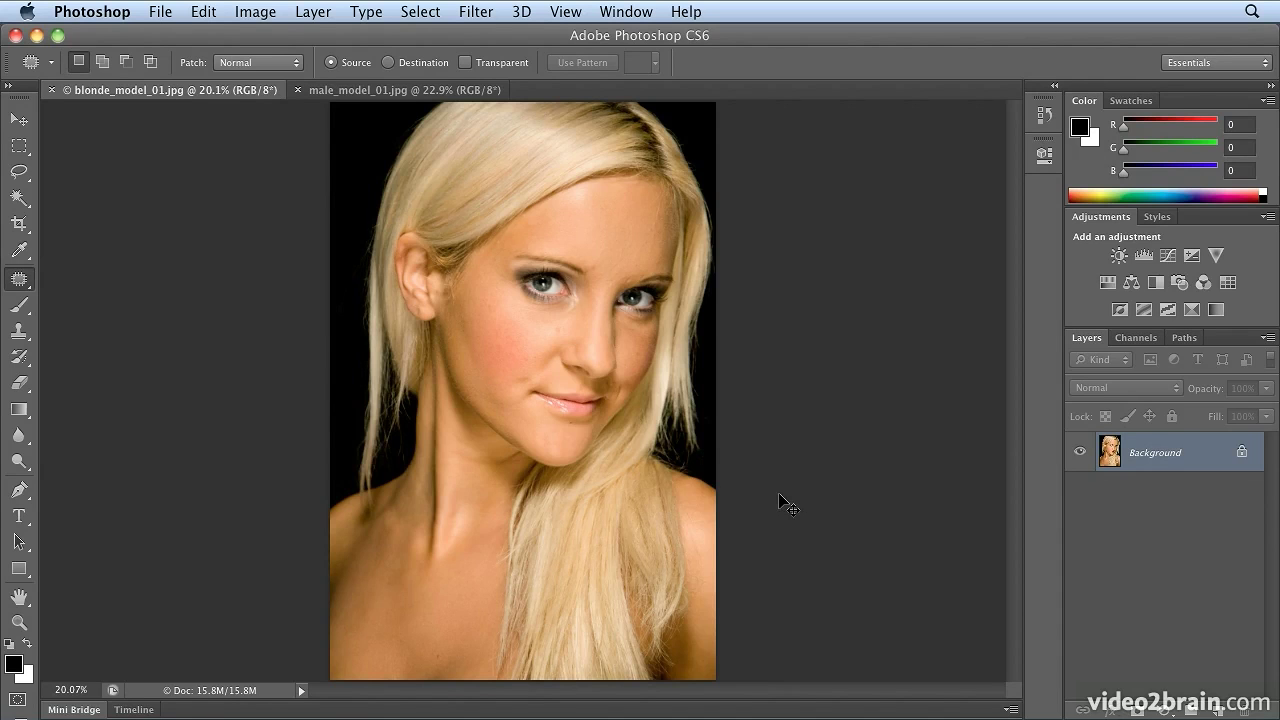
key("super+plus")
key("super+plus")
key("super+plus")
key("super+plus")
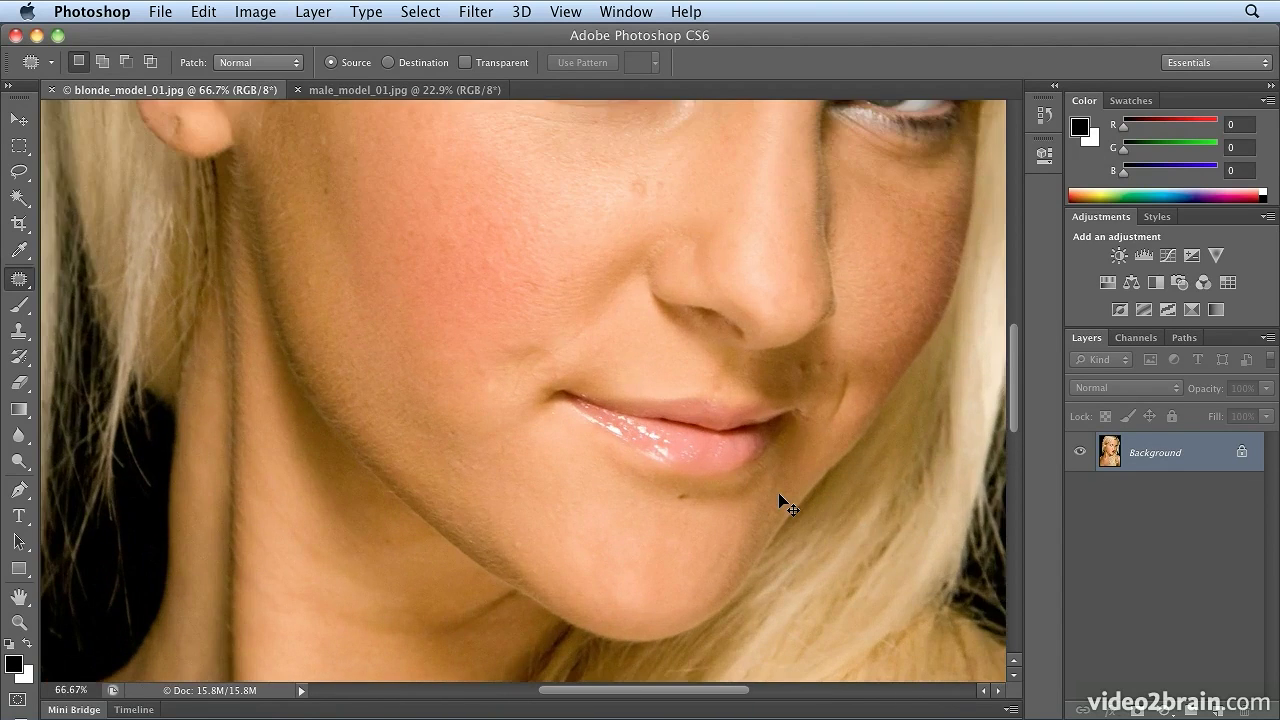
key("super+plus")
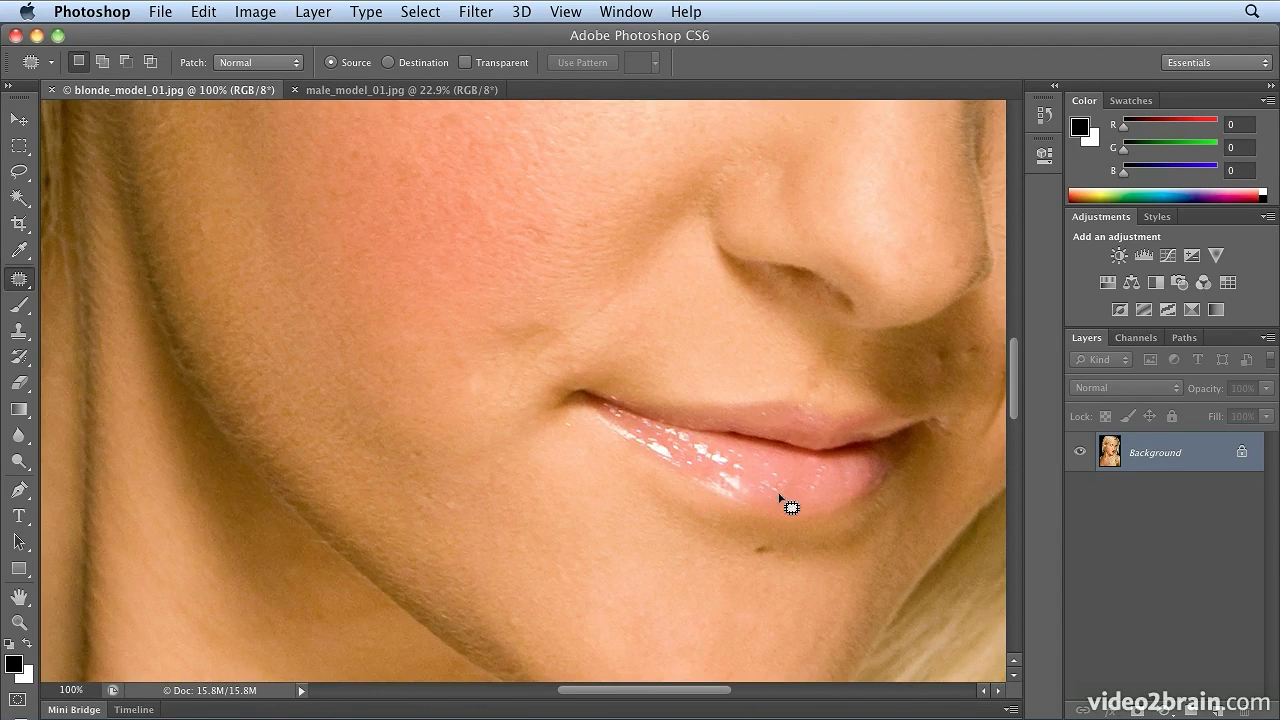
scroll(770, 412, "up", 5)
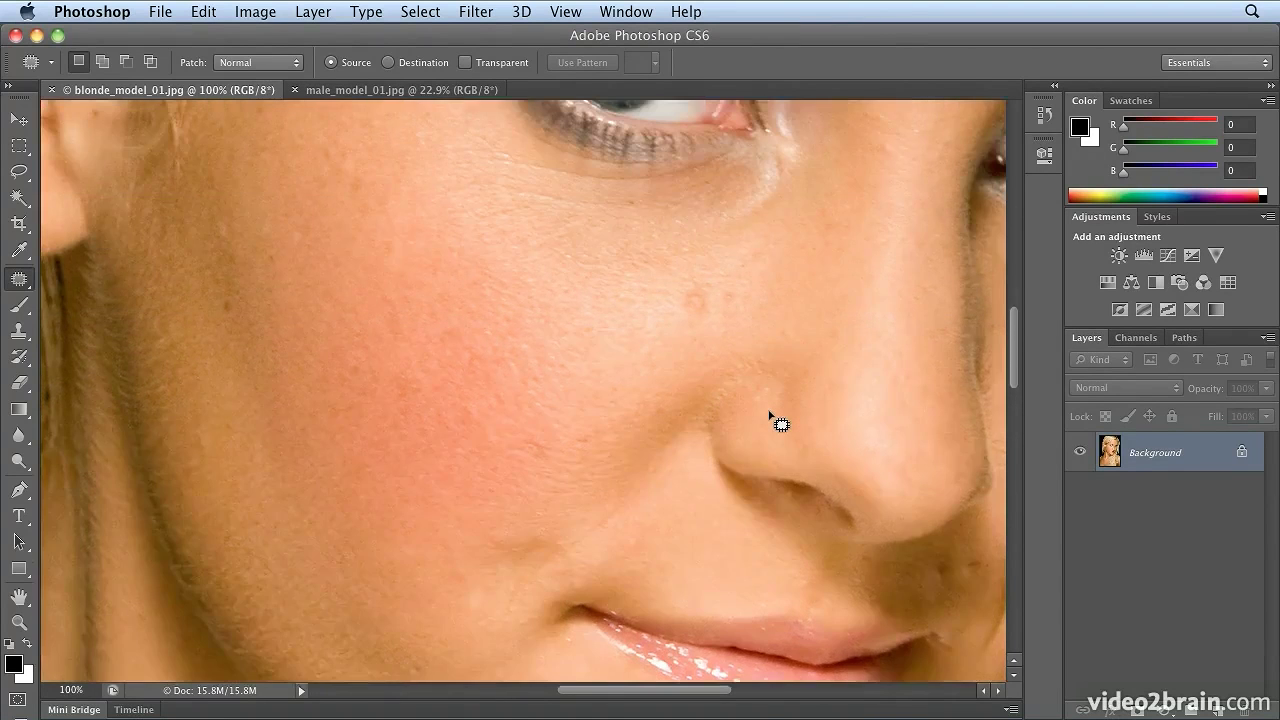
scroll(778, 422, "up", 6)
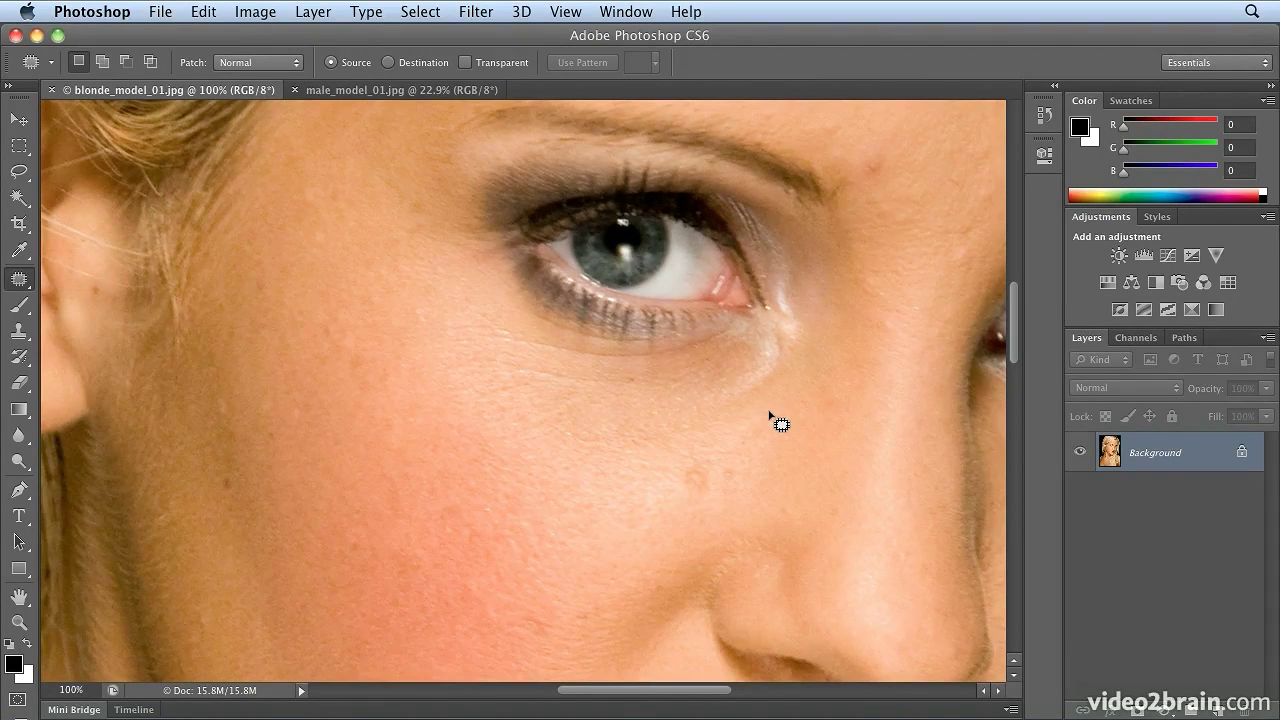
scroll(778, 422, "up", 5)
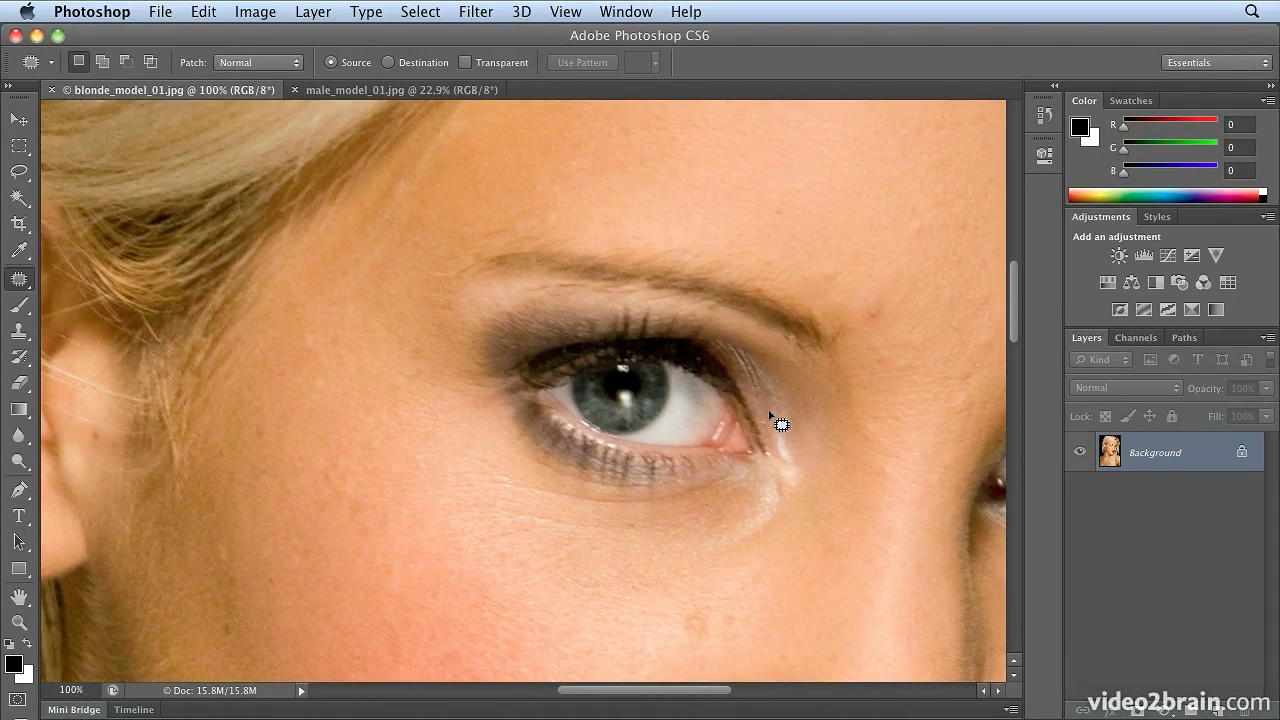
scroll(794, 466, "down", 2)
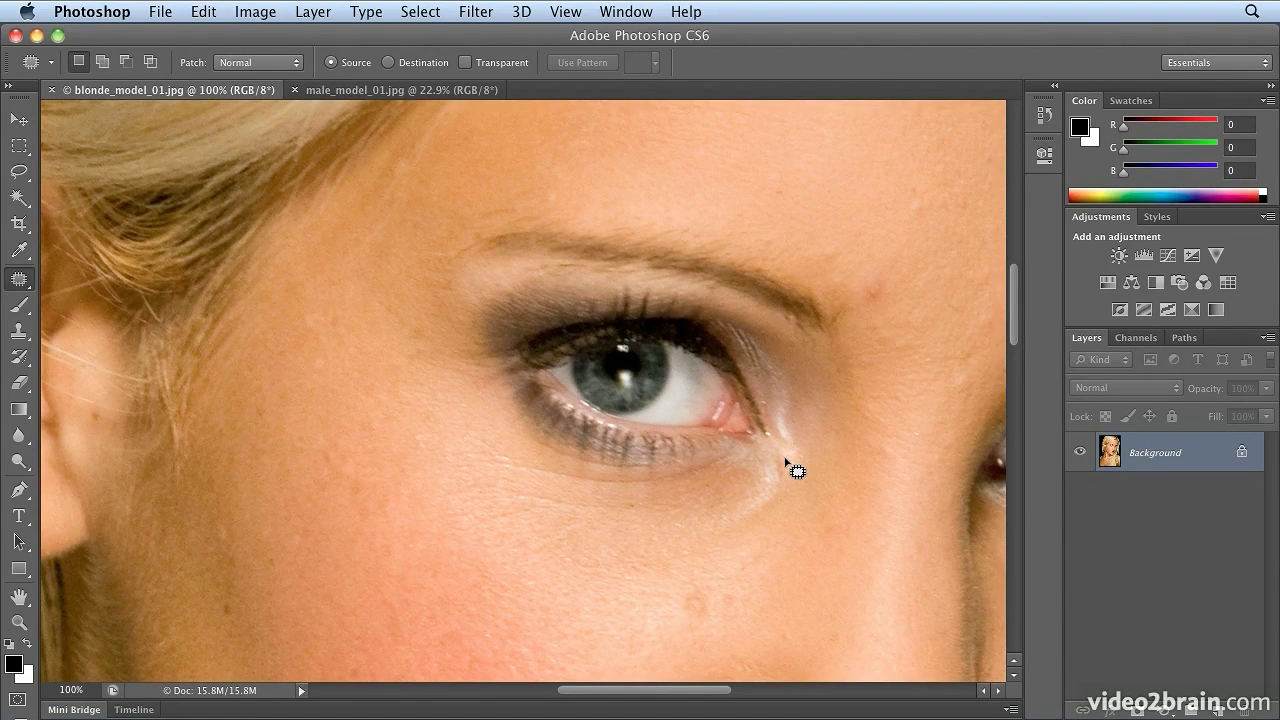
mouse_move(885, 272)
left_mouse_down()
mouse_move(851, 290)
mouse_move(856, 320)
mouse_move(899, 320)
mouse_move(914, 294)
mouse_move(882, 268)
left_mouse_up()
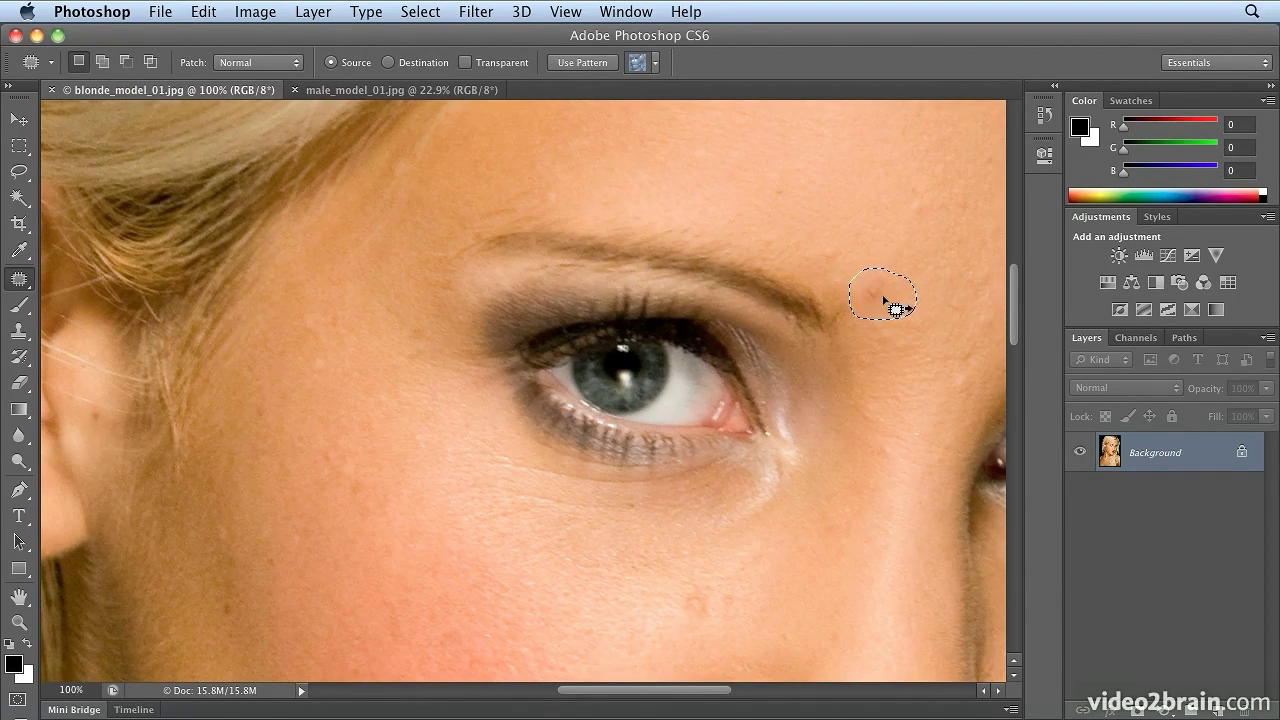
mouse_move(884, 300)
left_mouse_down()
mouse_move(643, 503)
mouse_move(491, 540)
left_mouse_up()
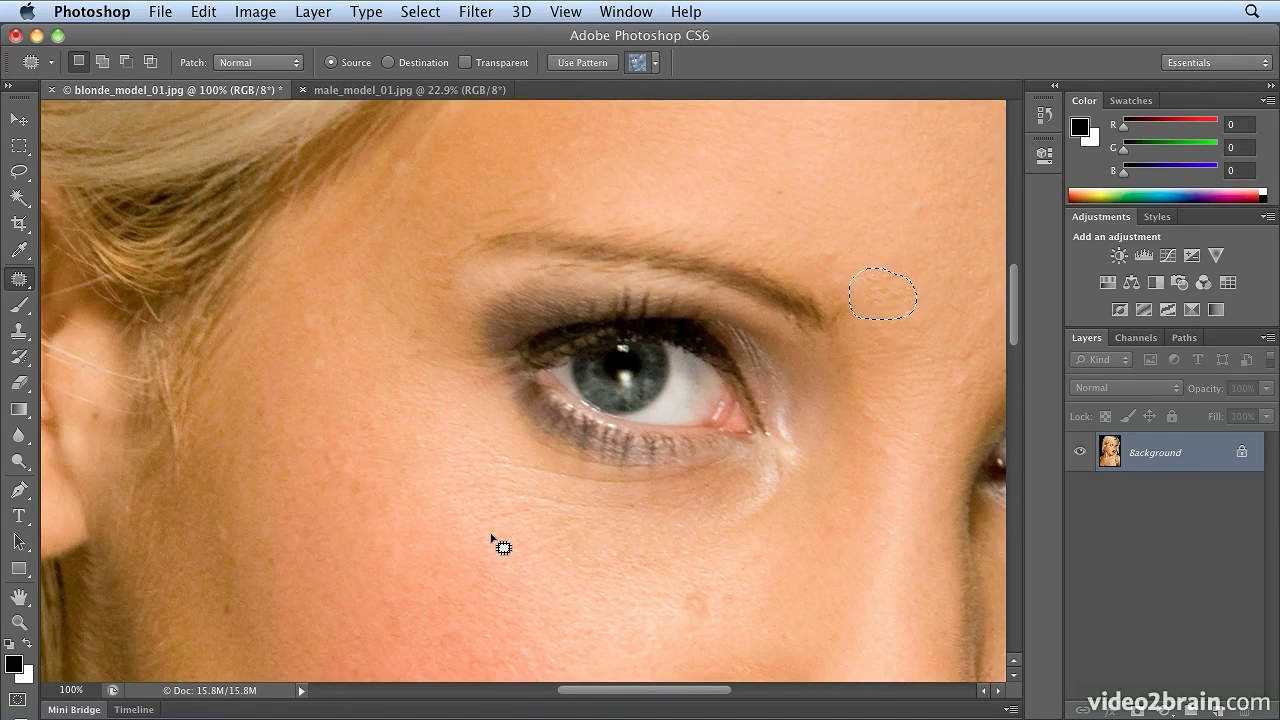
Step: Patch the skin around the near eyebrow's inner end and the blemish on the upper cheek with clean cheek skin
mouse_move(848, 236)
left_mouse_down()
mouse_move(820, 236)
mouse_move(829, 287)
mouse_move(857, 260)
mouse_move(850, 240)
left_mouse_up()
mouse_move(838, 265)
left_mouse_down()
mouse_move(620, 522)
mouse_move(600, 528)
left_mouse_up()
mouse_move(698, 576)
left_mouse_down()
mouse_move(694, 622)
mouse_move(783, 623)
mouse_move(749, 580)
mouse_move(560, 581)
left_mouse_up()
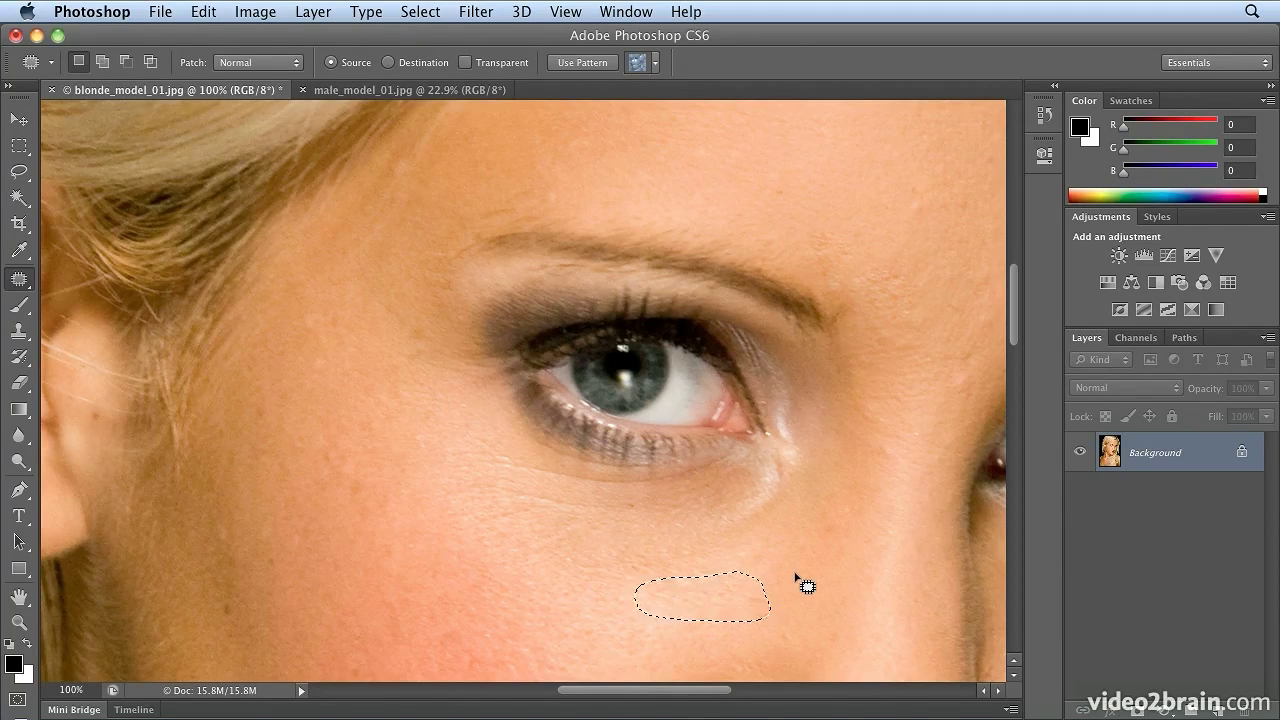
key("super+d")
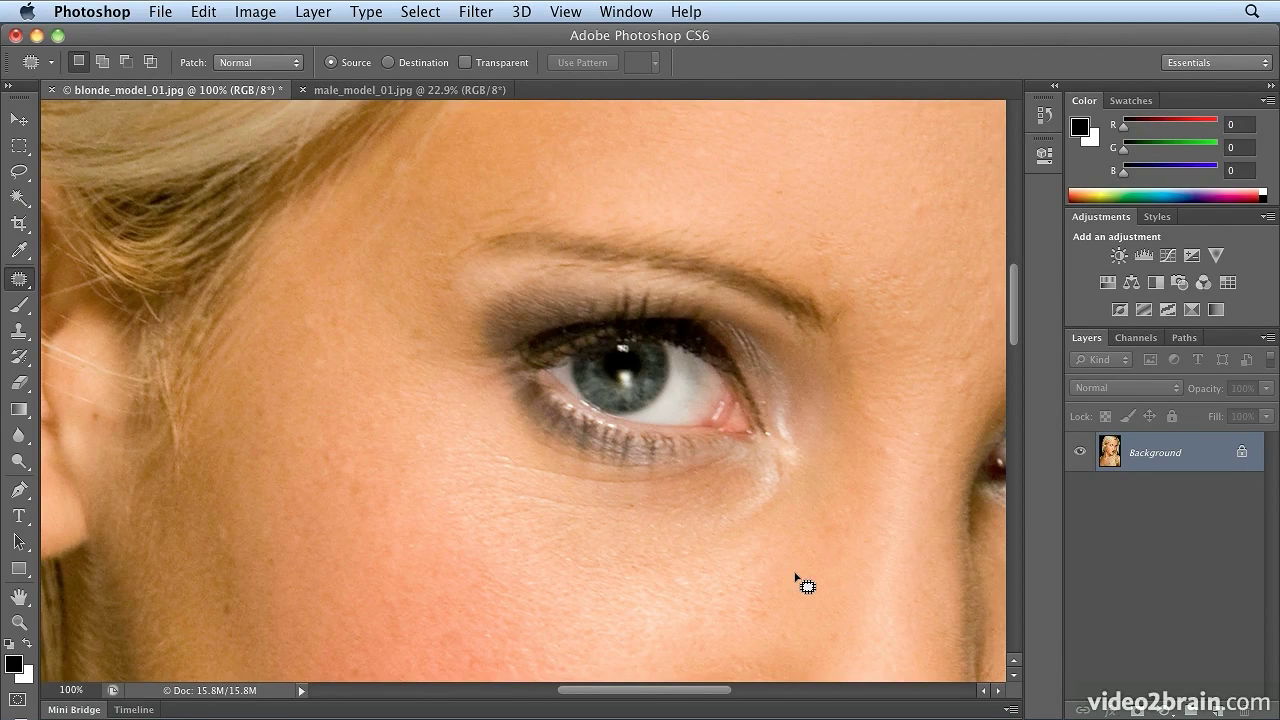
mouse_move(857, 210)
left_mouse_down()
mouse_move(796, 233)
mouse_move(800, 265)
mouse_move(871, 321)
mouse_move(927, 323)
mouse_move(927, 279)
mouse_move(891, 222)
mouse_move(870, 307)
mouse_move(670, 510)
mouse_move(570, 534)
left_mouse_up()
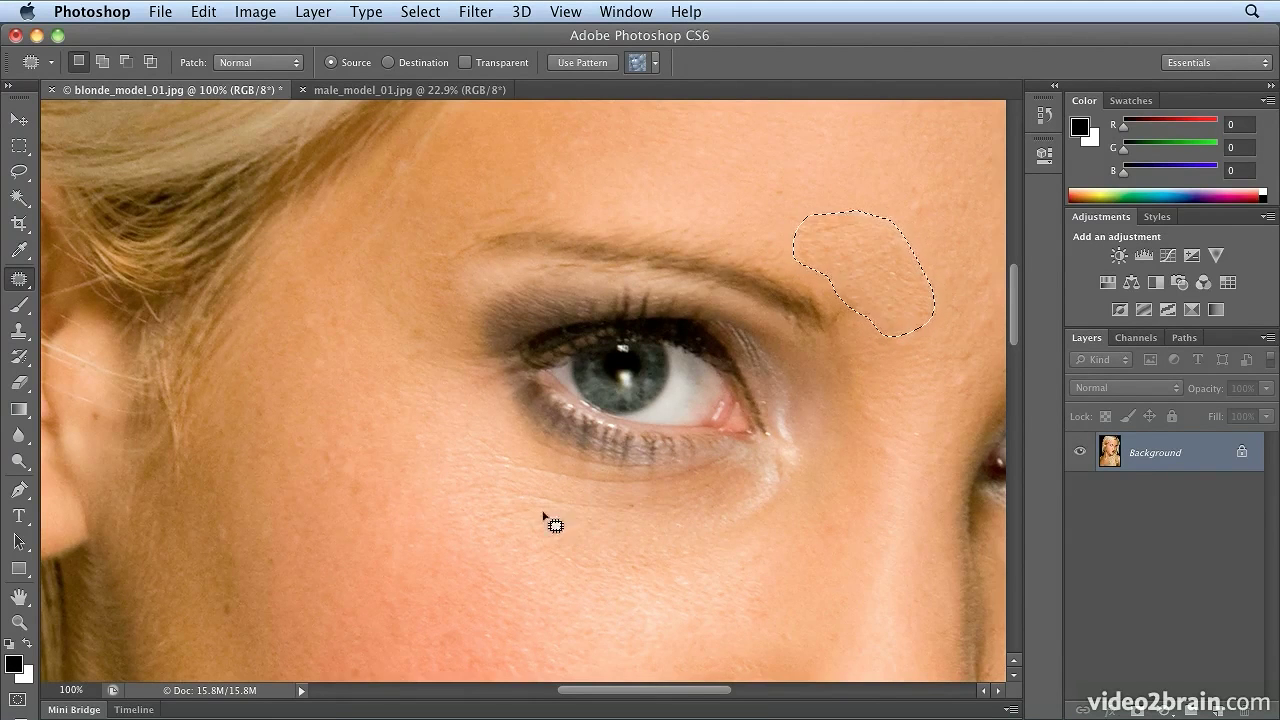
Step: Patch the crease directly under the near eye with smooth skin from the cheek below
mouse_move(655, 491)
left_mouse_down()
mouse_move(467, 474)
mouse_move(449, 497)
mouse_move(670, 514)
left_mouse_up()
mouse_move(640, 514)
left_mouse_down()
mouse_move(606, 571)
mouse_move(666, 562)
left_mouse_up()
mouse_move(572, 467)
left_mouse_down()
mouse_move(451, 452)
mouse_move(461, 478)
mouse_move(585, 496)
mouse_move(709, 495)
mouse_move(748, 471)
mouse_move(747, 456)
mouse_move(717, 449)
mouse_move(567, 472)
left_mouse_up()
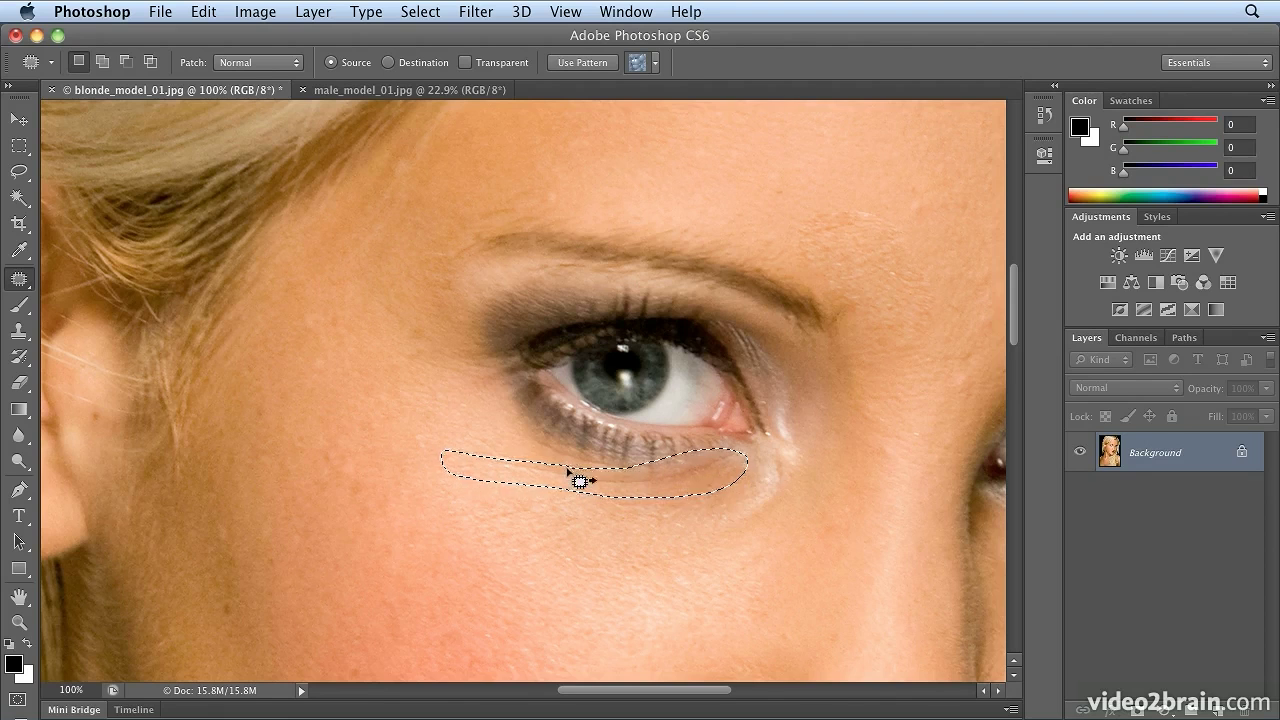
left_click_drag(678, 478, 631, 575)
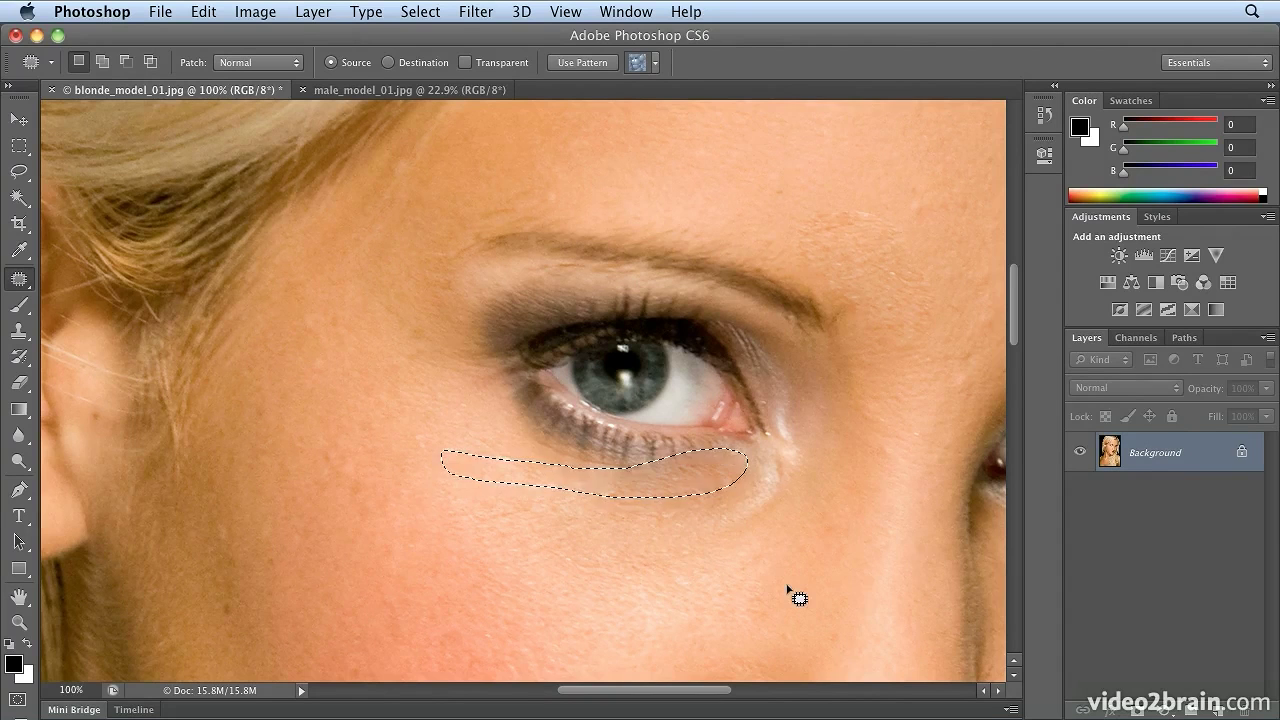
key("super+d")
Step: Patch the lines below the near eye's inner corner with smooth cheek skin and clear the selection
mouse_move(790, 456)
left_mouse_down()
mouse_move(683, 497)
mouse_move(705, 542)
mouse_move(799, 541)
mouse_move(834, 489)
mouse_move(608, 588)
left_mouse_up()
key("super+d")
mouse_move(826, 477)
left_mouse_down()
mouse_move(795, 488)
mouse_move(801, 544)
mouse_move(853, 478)
mouse_move(842, 540)
left_mouse_up()
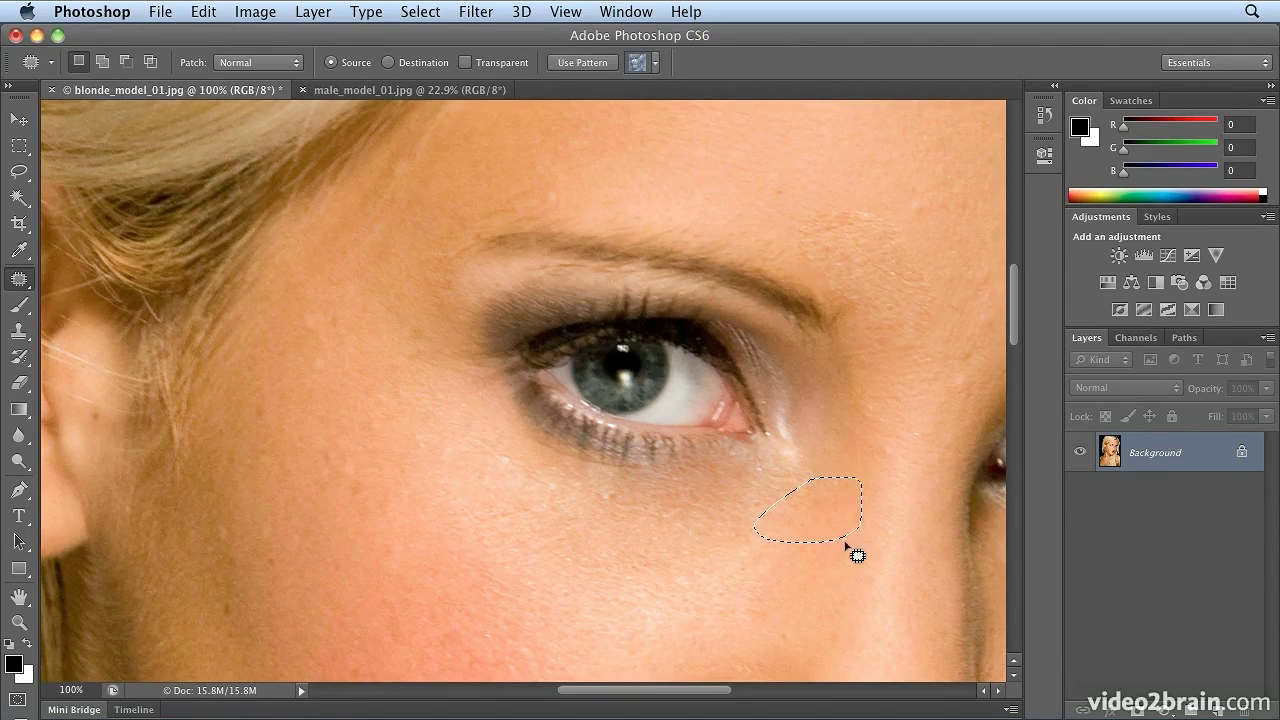
key("super+d")
Step: Patch the small strip just beneath the near eyebrow's arch with smooth forehead skin
mouse_move(566, 272)
left_mouse_down()
mouse_move(592, 272)
mouse_move(516, 278)
mouse_move(694, 297)
left_mouse_up()
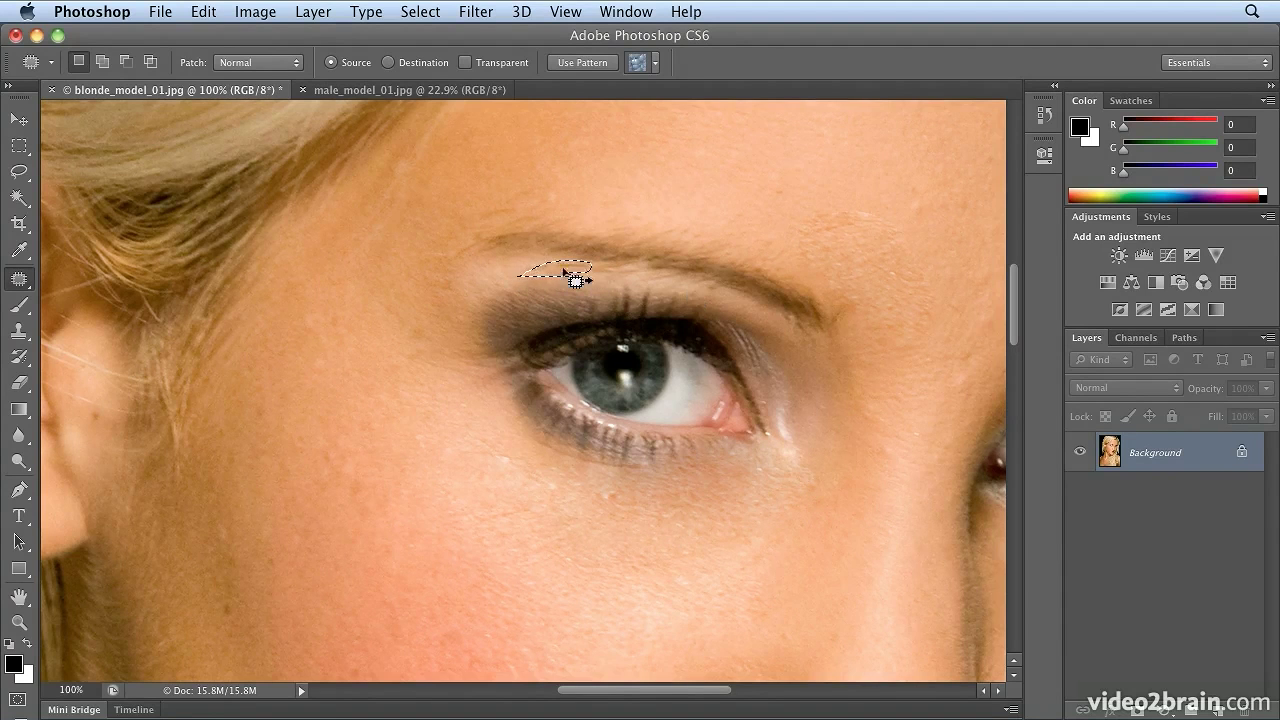
left_click_drag(576, 280, 700, 206)
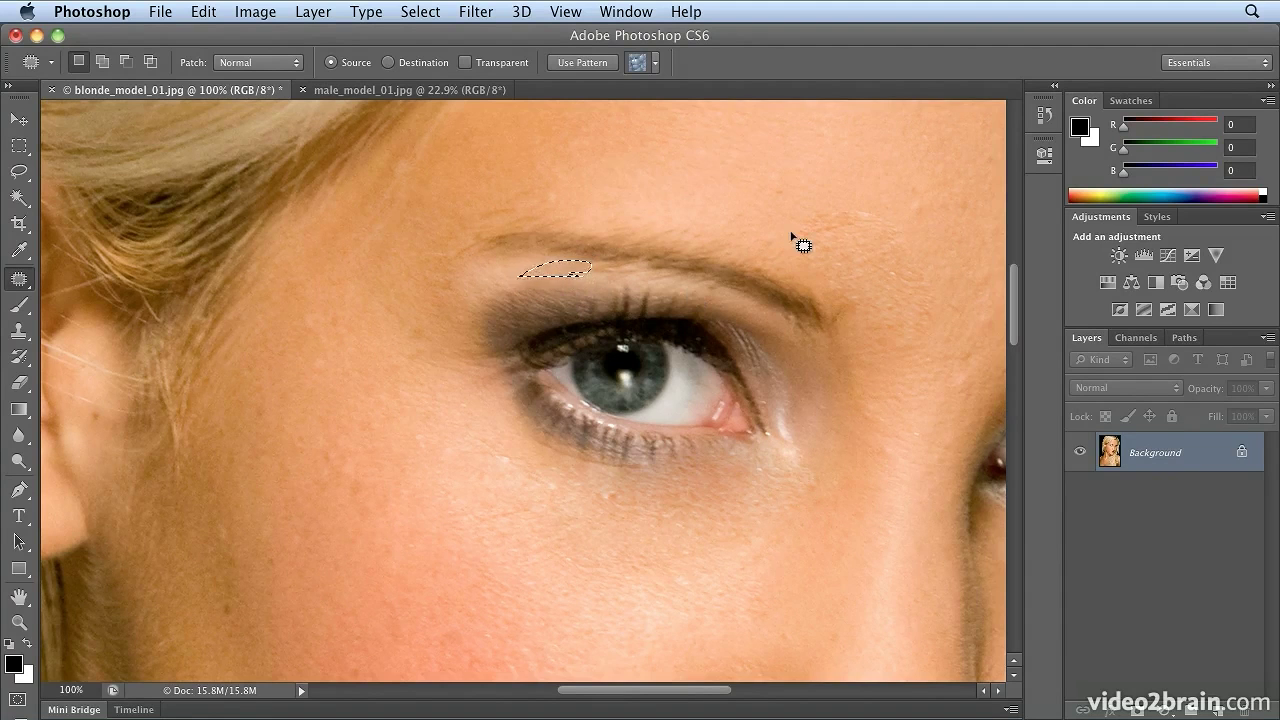
key("super+d")
Step: Patch the rough skin between the near eyebrow and the nose bridge with smoother forehead skin
mouse_move(545, 196)
left_mouse_down()
mouse_move(468, 213)
mouse_move(534, 228)
mouse_move(741, 184)
mouse_move(791, 259)
mouse_move(855, 275)
mouse_move(909, 262)
mouse_move(929, 225)
mouse_move(889, 198)
mouse_move(881, 212)
mouse_move(891, 152)
left_mouse_up()
left_click(891, 304)
mouse_move(899, 251)
left_mouse_down()
mouse_move(832, 265)
mouse_move(864, 327)
mouse_move(946, 343)
mouse_move(945, 262)
left_mouse_up()
left_click_drag(904, 307, 870, 184)
left_click(894, 491)
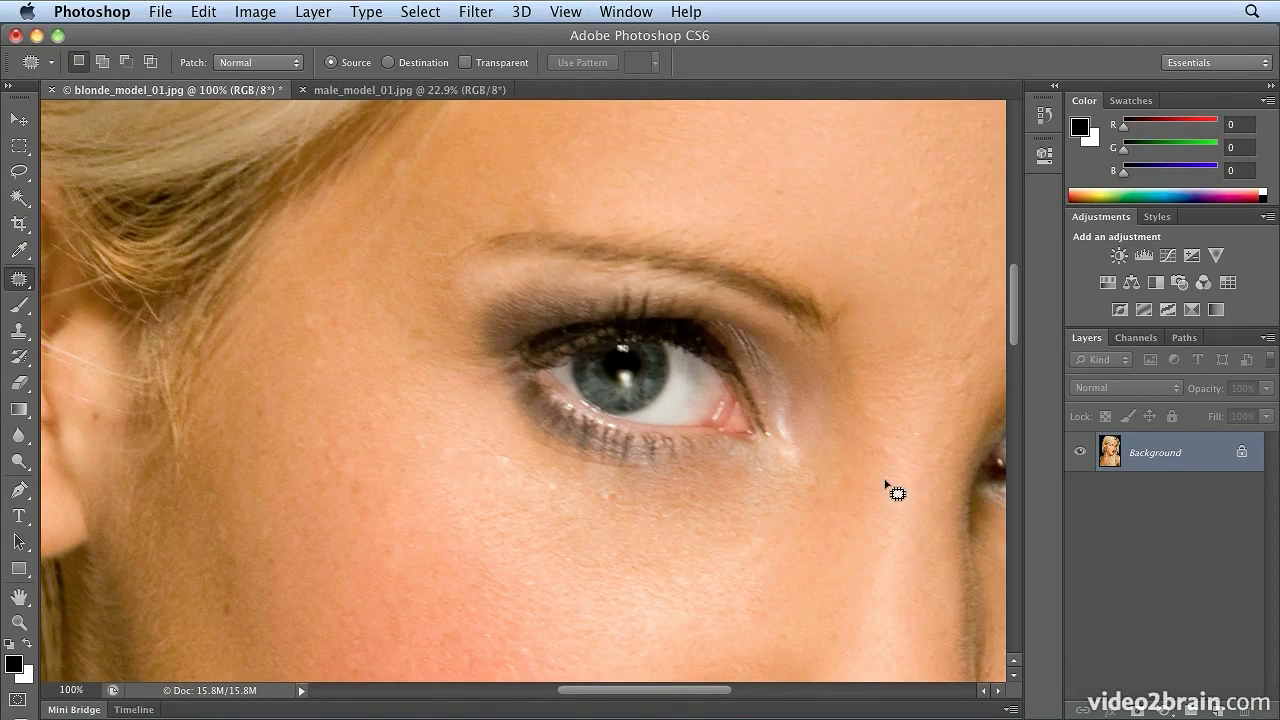
Step: Patch the skin along the upper edge of the near eyebrow with clean forehead skin and clear the selection
mouse_move(845, 315)
left_mouse_down()
mouse_move(849, 343)
mouse_move(866, 300)
mouse_move(910, 268)
left_mouse_up()
left_click(802, 246)
mouse_move(772, 222)
left_mouse_down()
mouse_move(751, 229)
mouse_move(760, 266)
mouse_move(813, 254)
mouse_move(798, 255)
left_mouse_up()
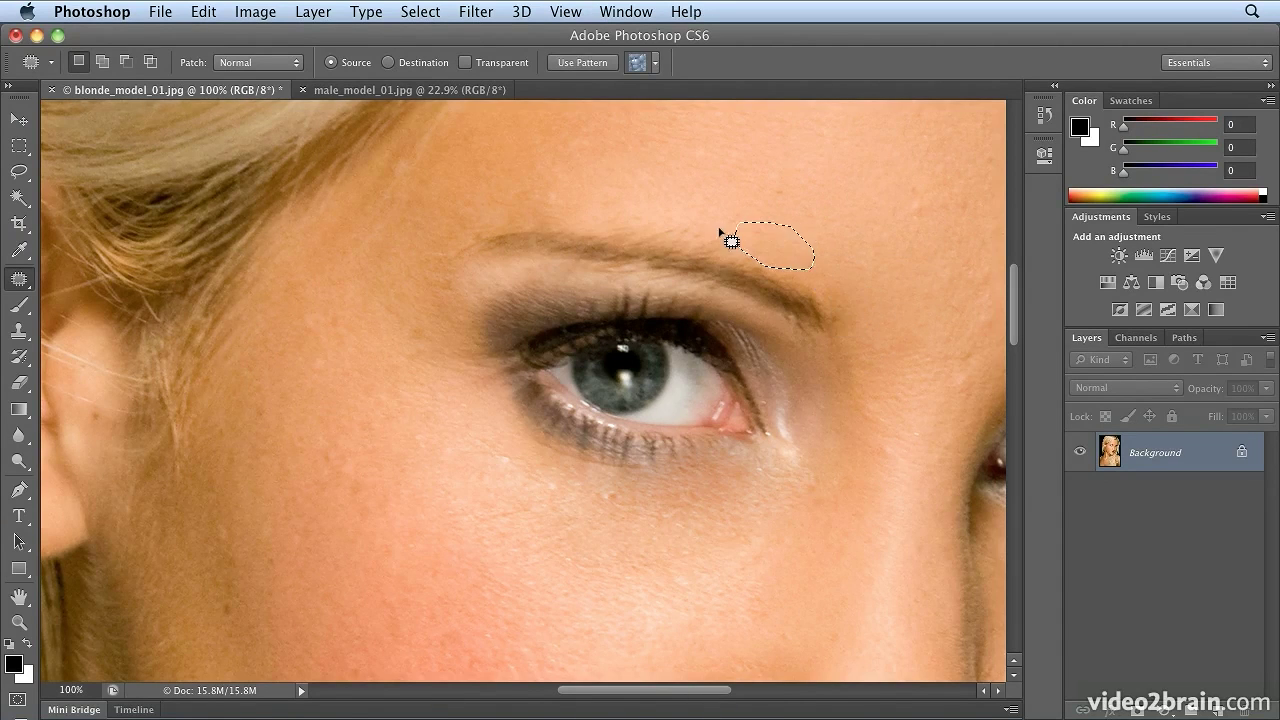
mouse_move(708, 216)
left_mouse_down()
mouse_move(657, 210)
mouse_move(643, 228)
mouse_move(730, 249)
mouse_move(748, 244)
mouse_move(745, 225)
mouse_move(866, 220)
left_mouse_up()
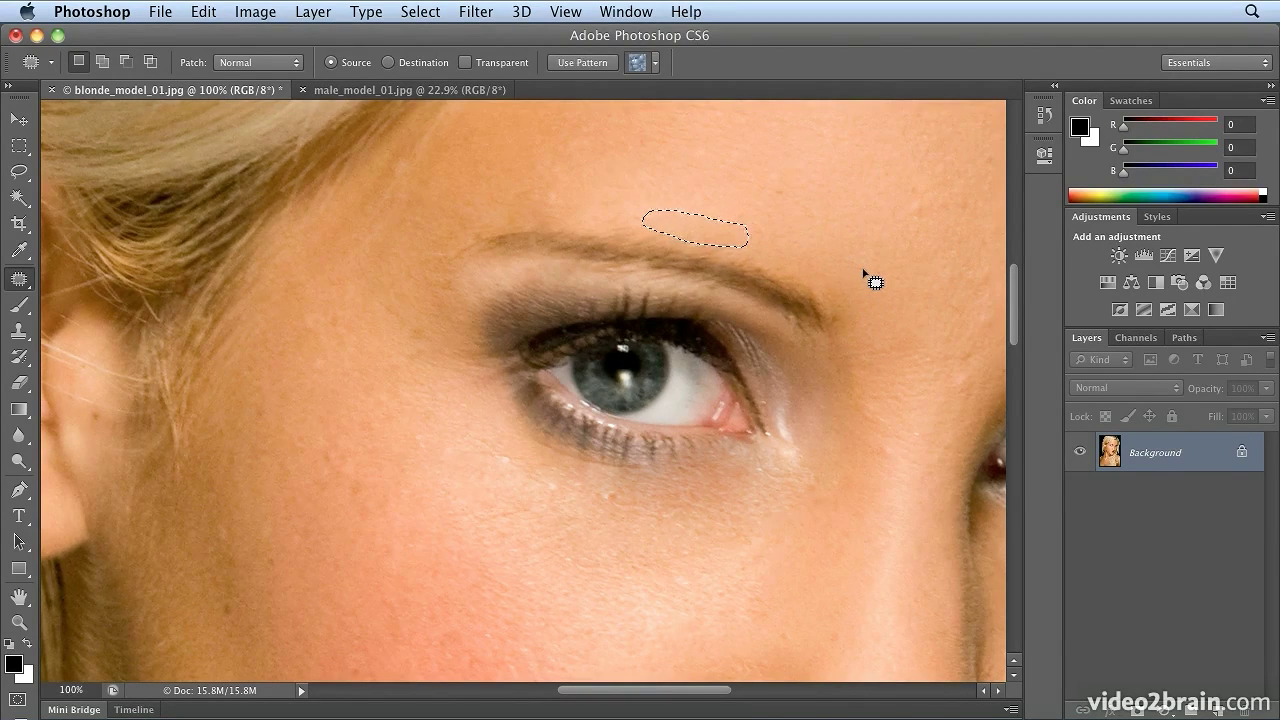
key("super+d")
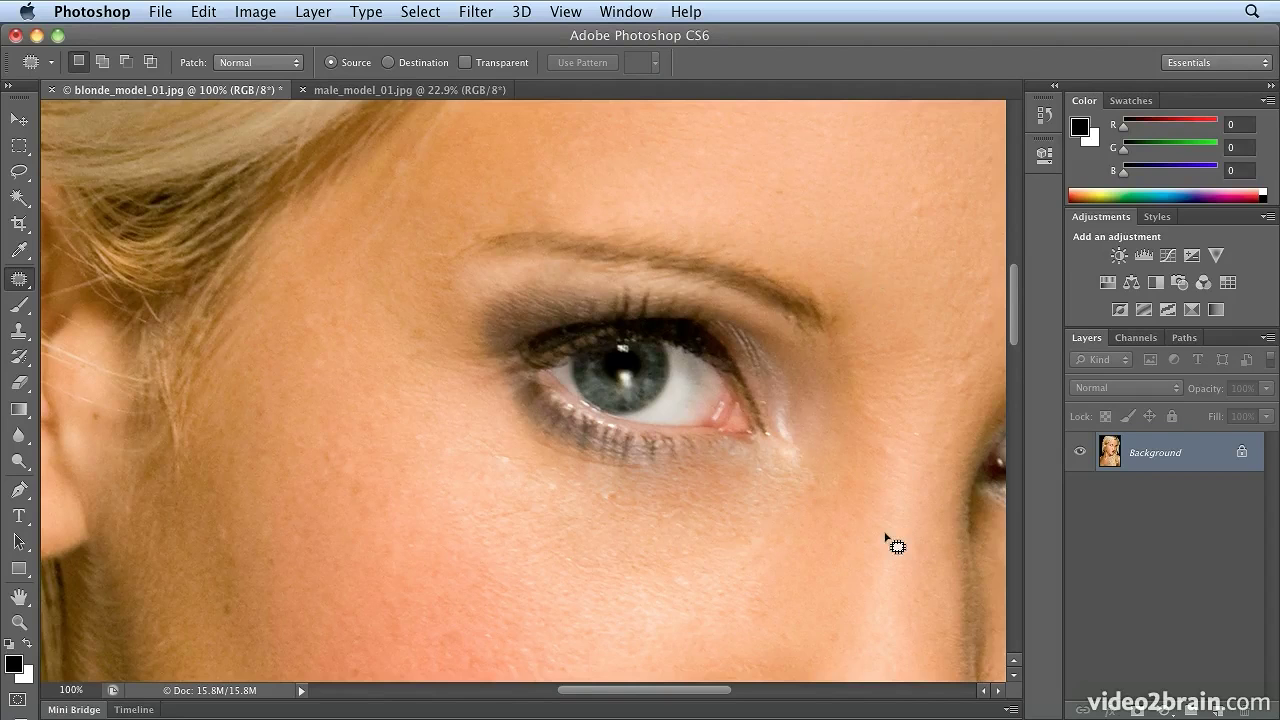
Step: Patch the textured skin on the cheek below the near eye with skin from lower on the cheek
left_click_drag(826, 469, 755, 313)
mouse_move(551, 372)
left_mouse_down()
mouse_move(440, 333)
mouse_move(448, 407)
mouse_move(549, 409)
mouse_move(523, 434)
mouse_move(530, 486)
left_mouse_up()
key("super+d")
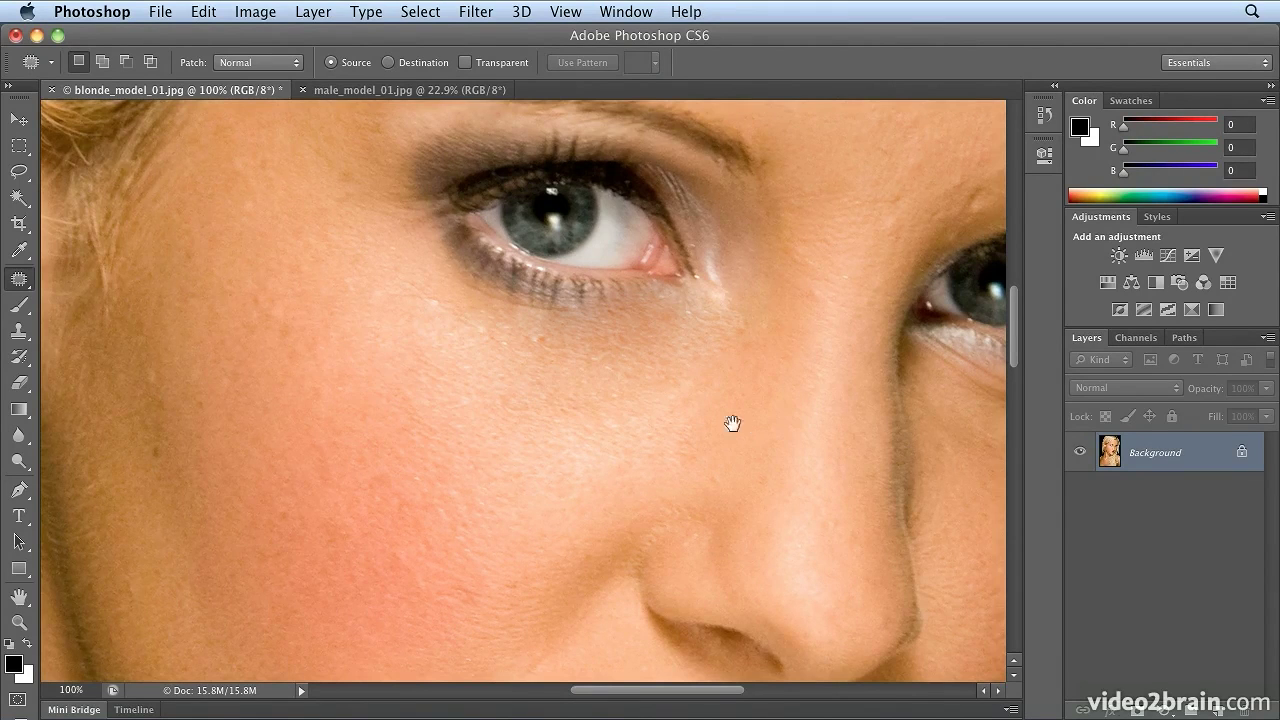
Step: Patch the skin beneath the far eye with smooth skin from the near cheek
left_click_drag(731, 423, 454, 403)
mouse_move(767, 363)
left_mouse_down()
mouse_move(703, 359)
mouse_move(657, 330)
mouse_move(634, 346)
mouse_move(700, 398)
mouse_move(808, 391)
mouse_move(806, 366)
mouse_move(651, 417)
mouse_move(362, 425)
mouse_move(337, 449)
left_mouse_up()
key("ctrl+d")
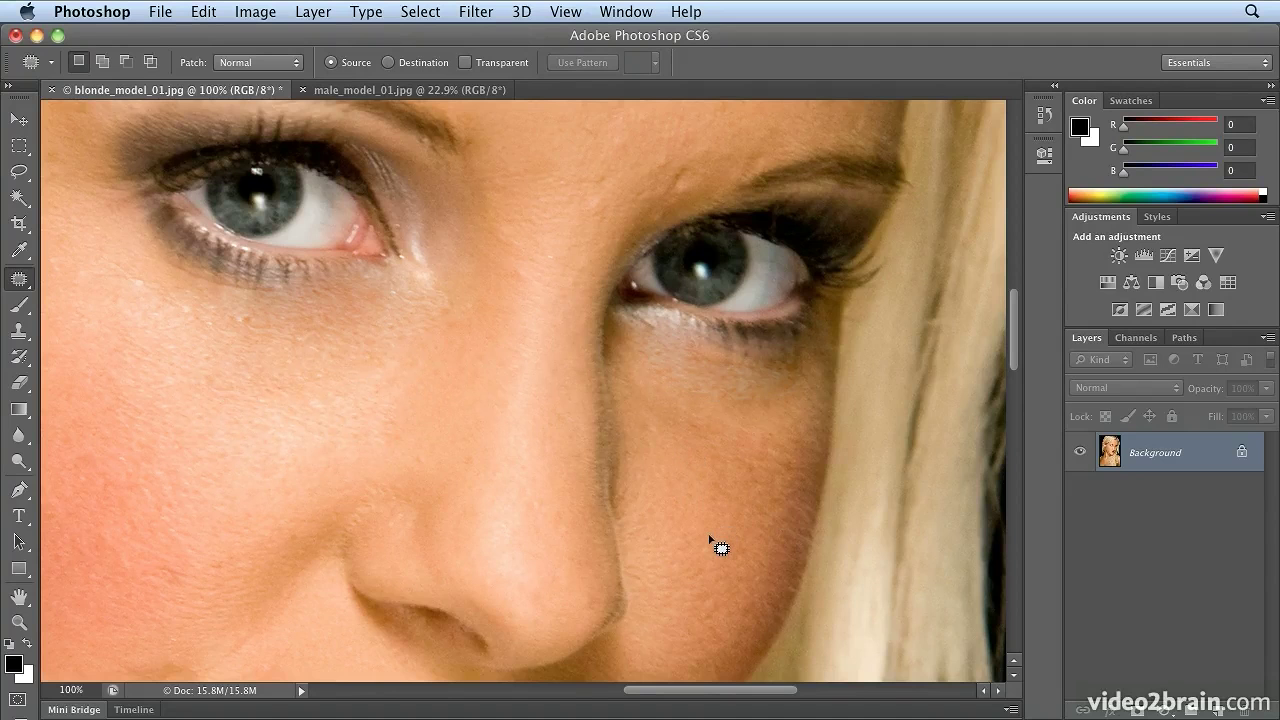
Step: Patch the smile line above the near corner of the mouth with skin from the cheek
key("space")
left_click_drag(716, 549, 934, 407)
left_click_drag(500, 488, 511, 501)
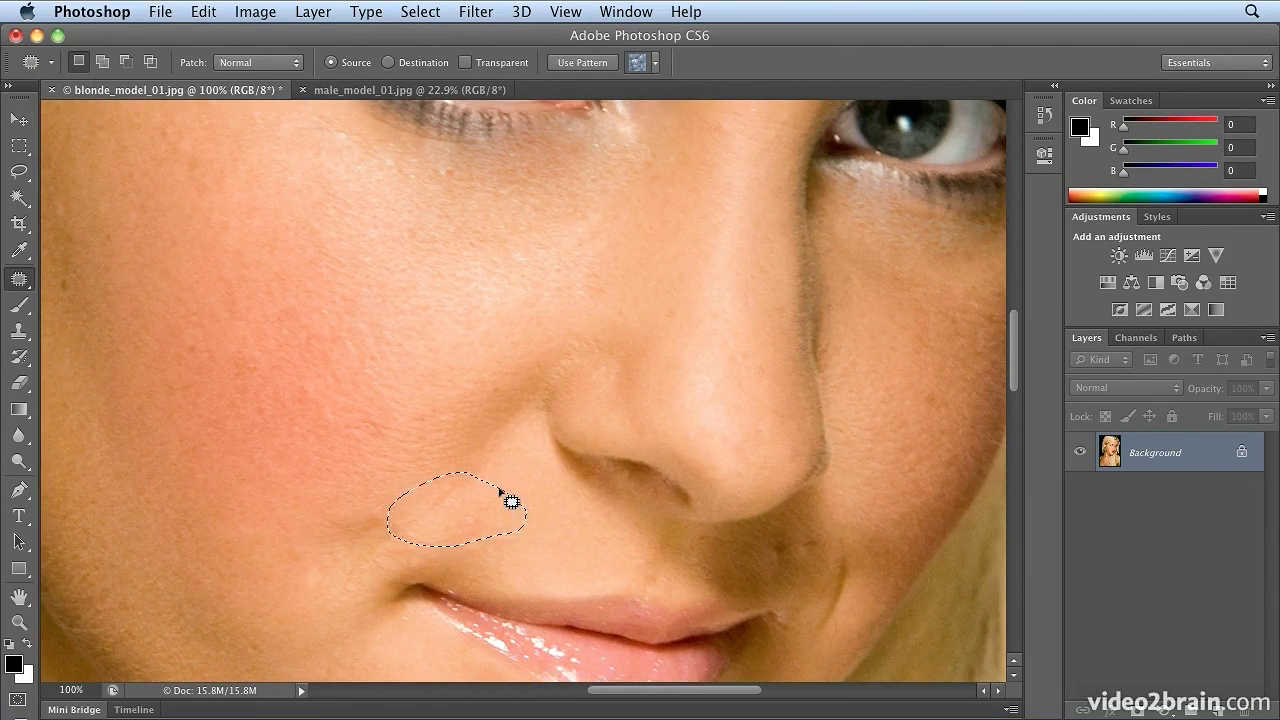
key("space")
left_click_drag(500, 489, 506, 420)
left_click_drag(463, 292, 465, 294)
key("super+d")
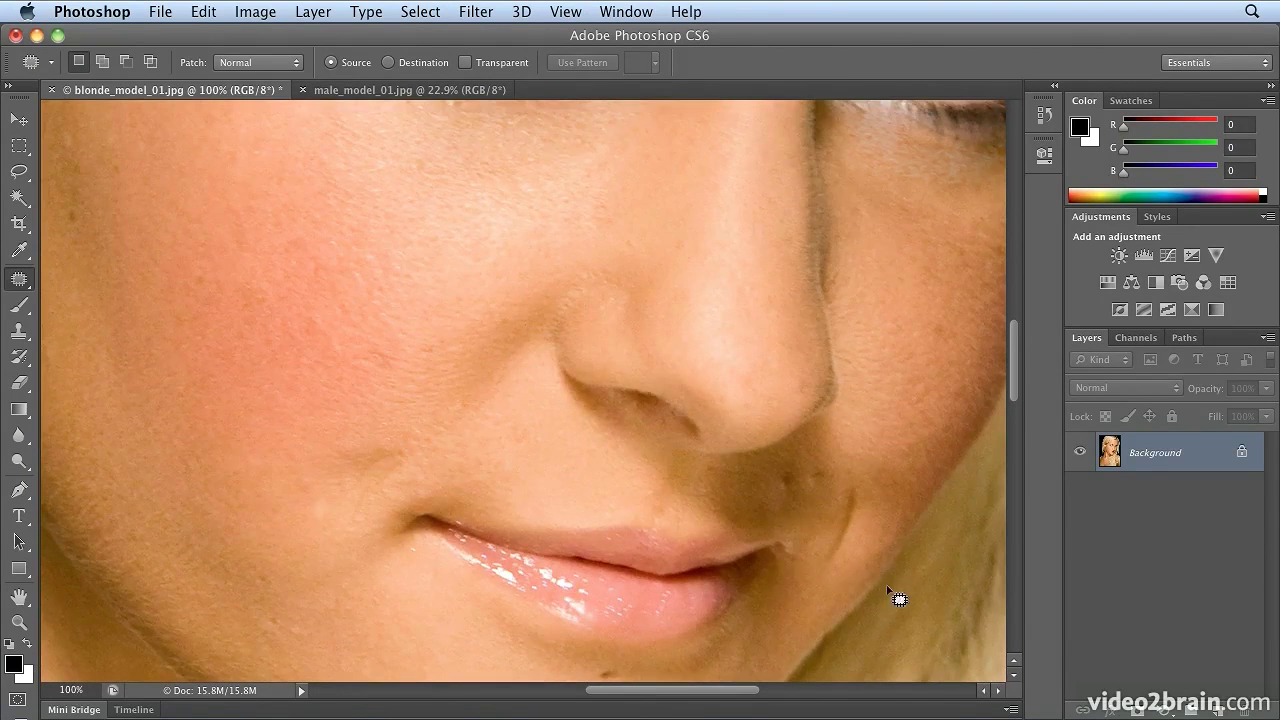
Step: Patch the dark mole below the lower lip with clean chin skin
scroll(809, 543, "down", 5)
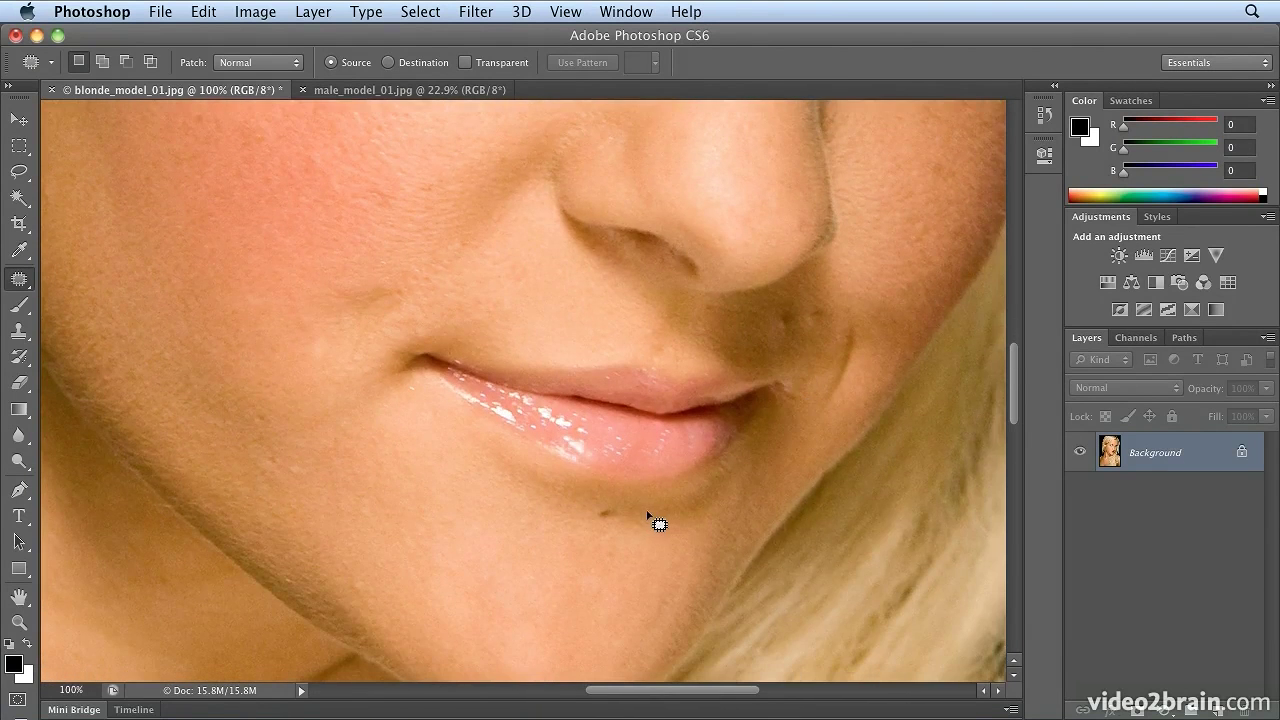
mouse_move(649, 517)
left_mouse_down()
mouse_move(591, 537)
mouse_move(656, 520)
mouse_move(470, 540)
left_mouse_up()
key("super+d")
Step: Patch the upper crease on the neck with smooth skin from under the jaw
left_click_drag(757, 488, 729, 677)
key("super+minus")
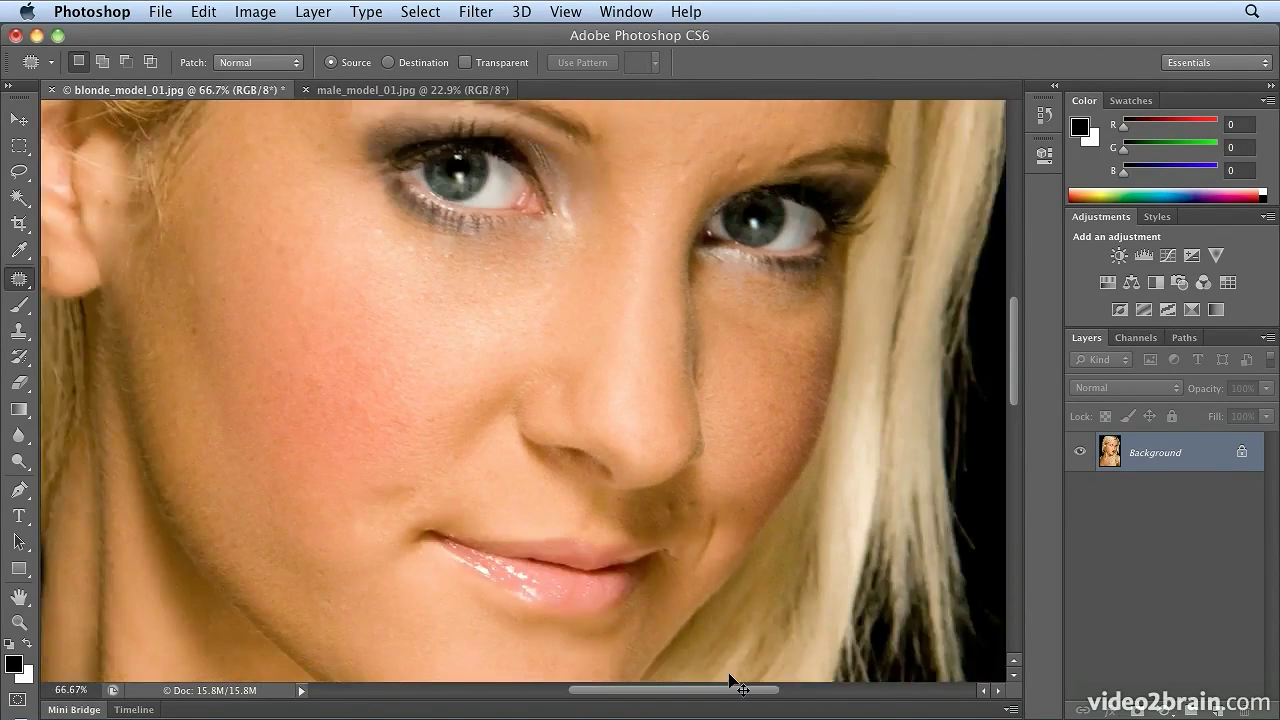
key("super+minus")
left_click_drag(520, 606, 686, 457)
key("super+plus")
key("super+plus")
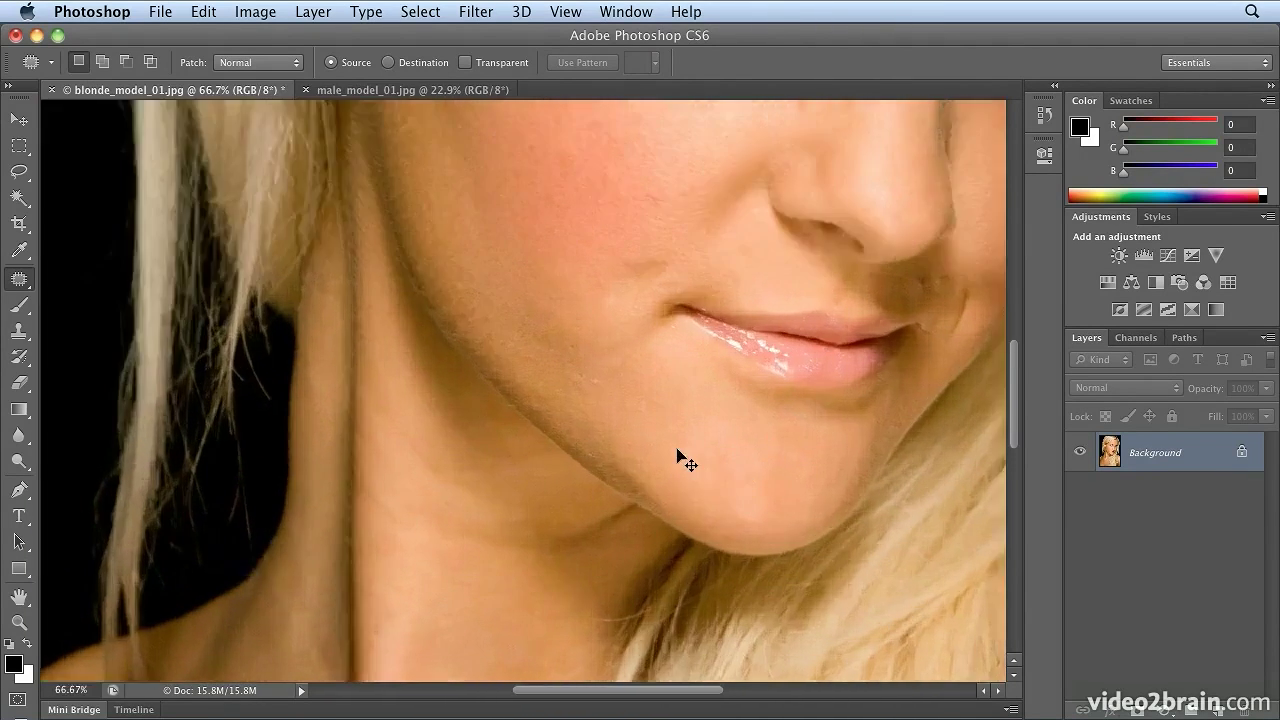
left_click_drag(612, 498, 620, 317)
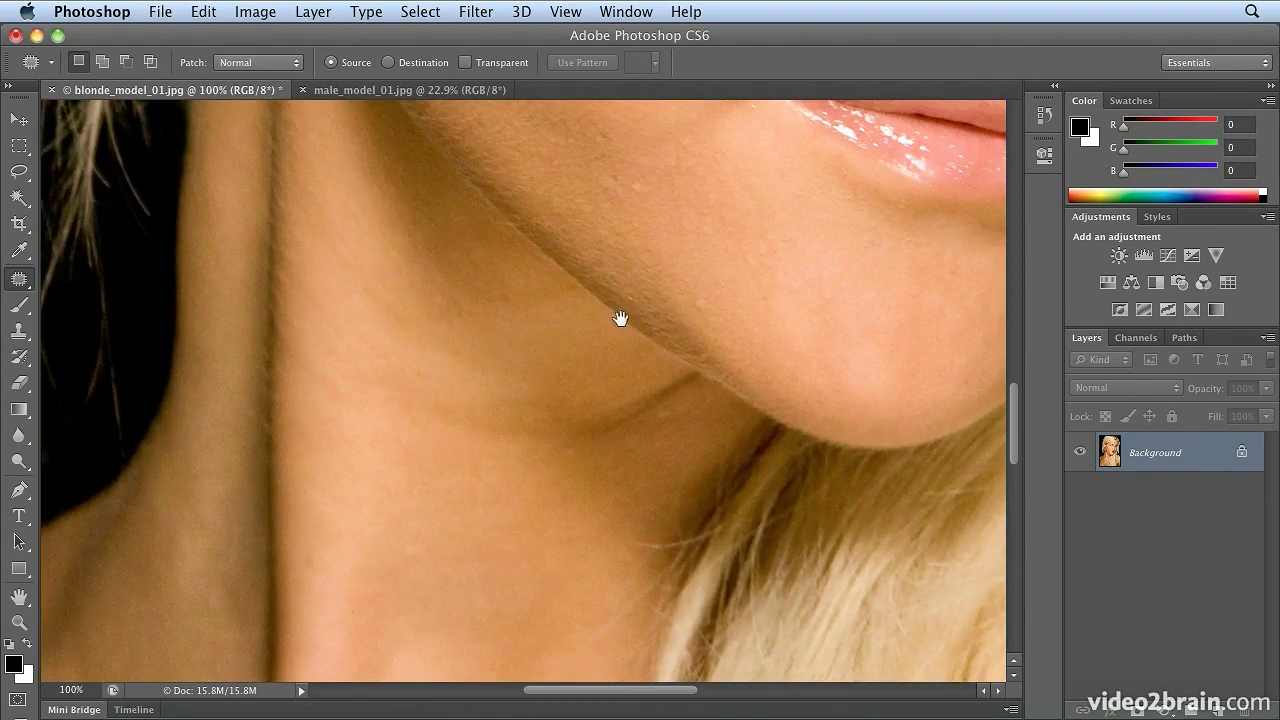
mouse_move(314, 256)
left_mouse_down()
mouse_move(431, 380)
mouse_move(556, 342)
mouse_move(571, 308)
left_mouse_up()
left_click_drag(470, 290, 530, 318)
key("super+d")
Step: Patch the long horizontal crease across the neck with neighbouring smooth skin
mouse_move(339, 366)
left_mouse_down()
mouse_move(434, 466)
mouse_move(583, 465)
mouse_move(551, 397)
mouse_move(556, 378)
left_mouse_up()
left_click_drag(537, 393, 537, 375)
key("super+d")
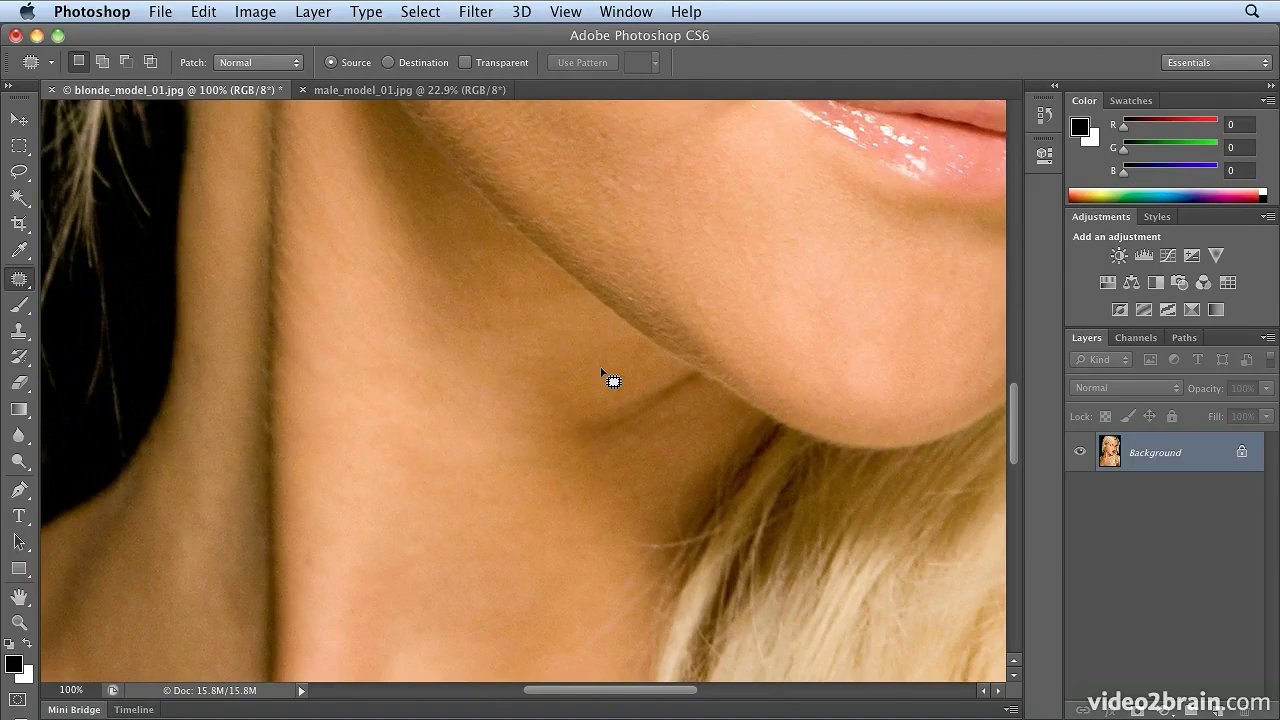
Step: Patch the lines under the far eye's inner corner with skin from the cheek just below
key("super+minus")
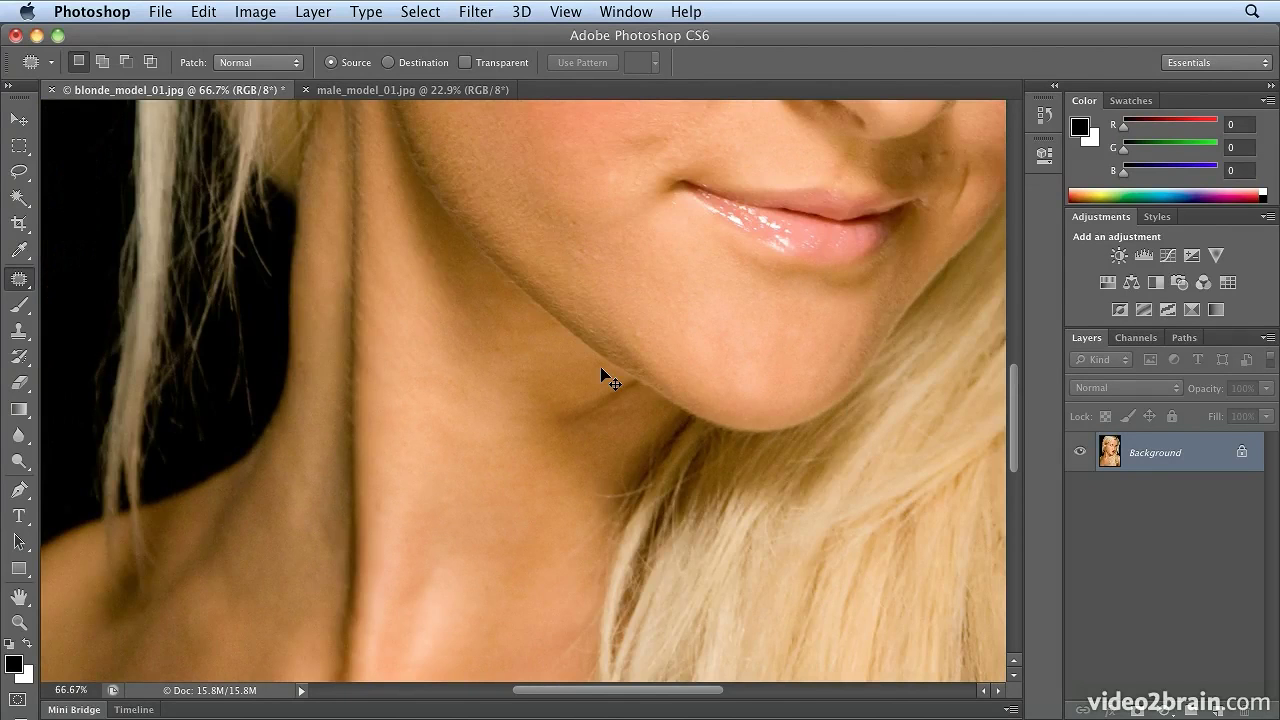
key("space")
left_click_drag(623, 277, 440, 603)
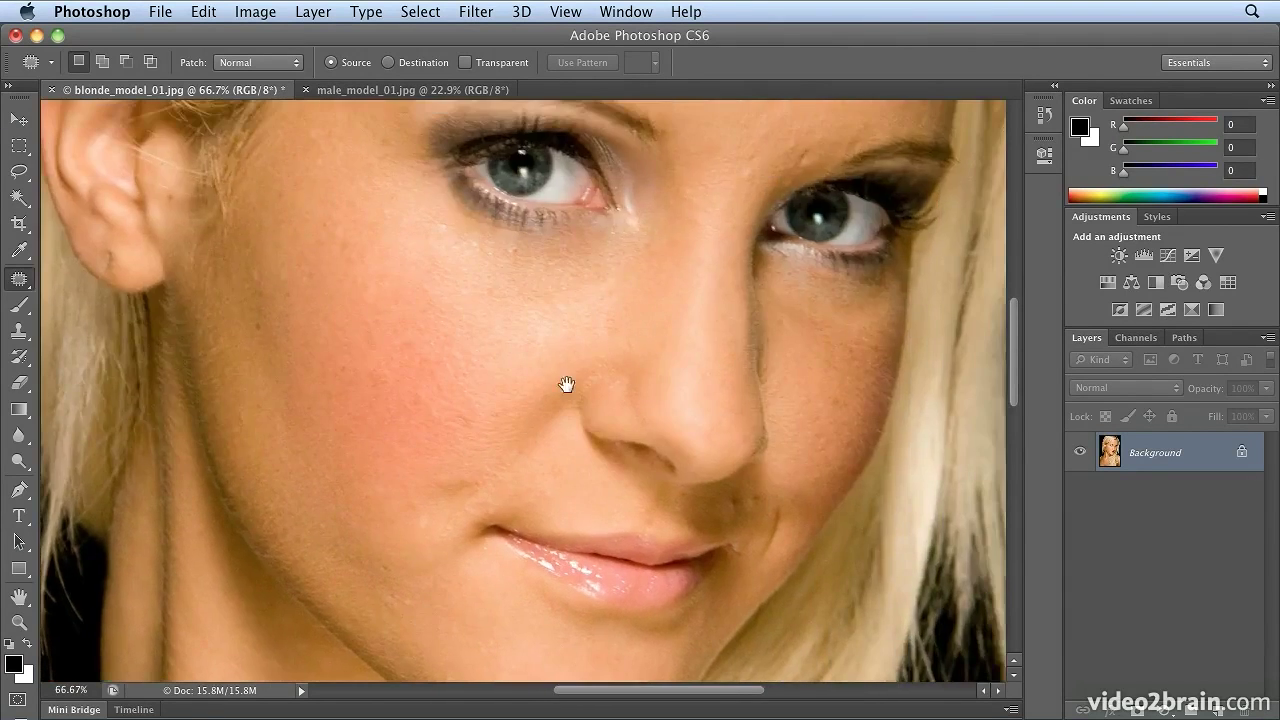
left_click_drag(566, 380, 475, 577)
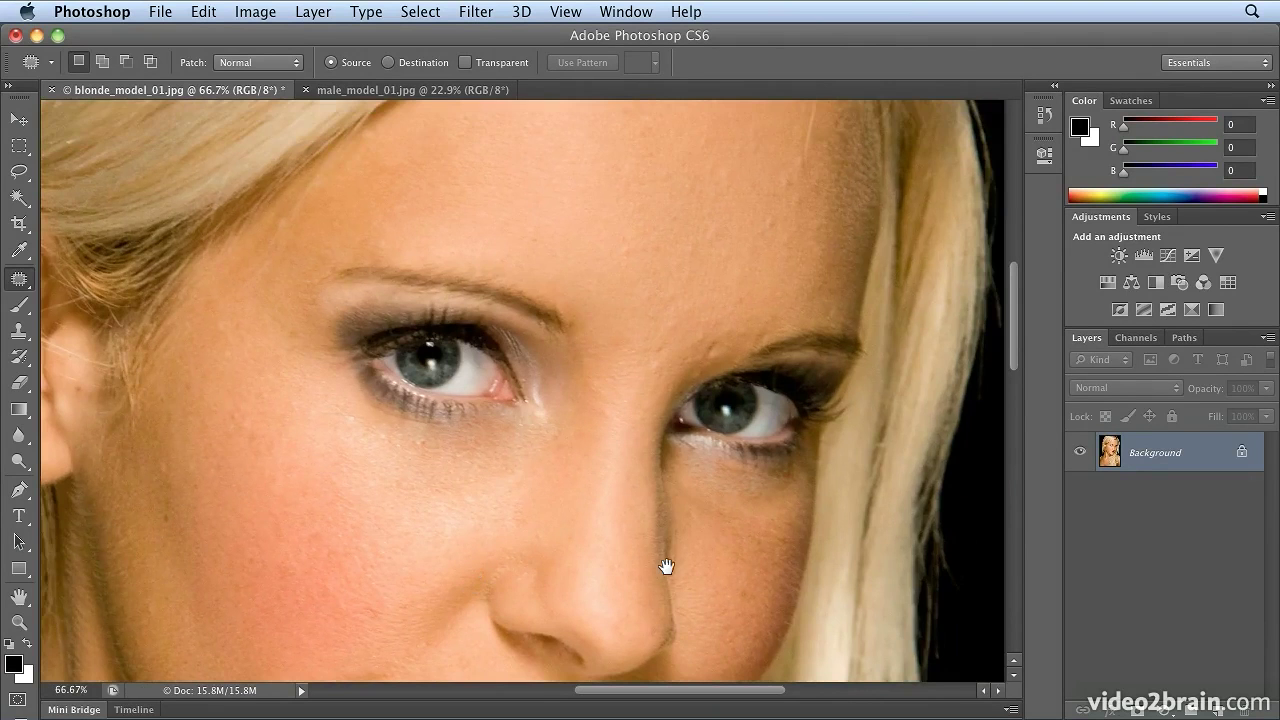
mouse_move(684, 439)
left_mouse_down()
mouse_move(675, 453)
mouse_move(697, 458)
mouse_move(686, 441)
left_mouse_up()
left_click_drag(688, 450, 708, 494)
key("super+d")
Step: Patch the bumpy skin on the upper forehead above the far eye with smooth skin from the near side of the forehead
mouse_move(783, 158)
left_mouse_down()
mouse_move(745, 247)
mouse_move(785, 270)
mouse_move(815, 268)
mouse_move(844, 184)
mouse_move(818, 150)
mouse_move(640, 187)
mouse_move(520, 164)
left_mouse_up()
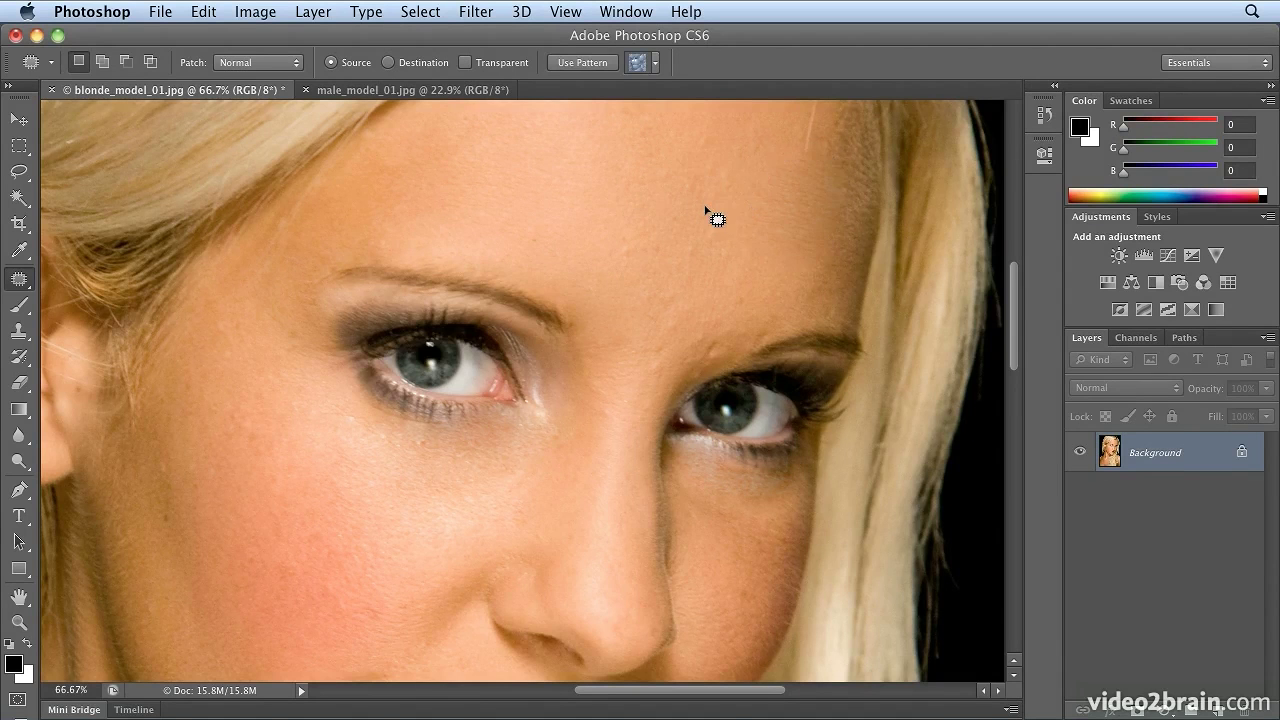
key("super+d")
mouse_move(700, 148)
left_mouse_down()
mouse_move(666, 214)
mouse_move(686, 274)
mouse_move(789, 157)
mouse_move(728, 130)
left_mouse_up()
left_click_drag(705, 205, 502, 194)
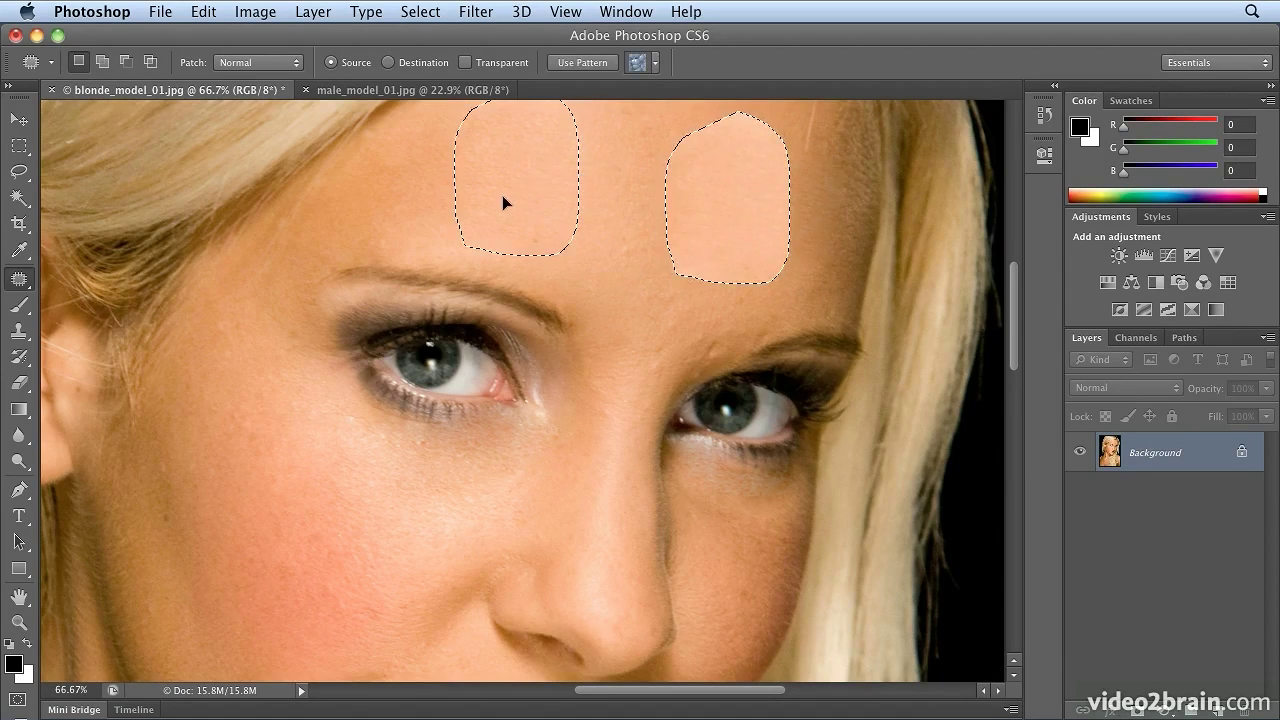
key("super+d")
mouse_move(601, 122)
left_mouse_down()
mouse_move(593, 216)
mouse_move(720, 240)
mouse_move(706, 124)
left_mouse_up()
left_click_drag(700, 194, 532, 191)
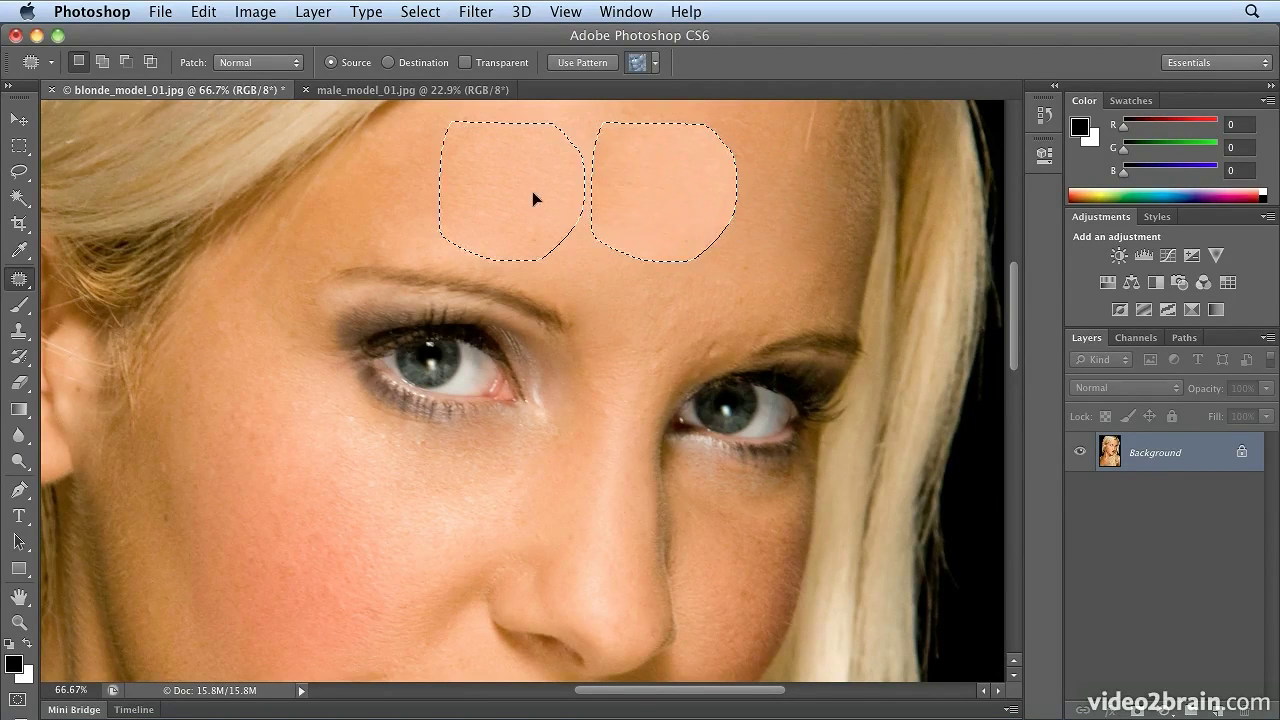
key("super+d")
Step: Patch the uneven skin on the lower forehead and between the eyebrows with smooth skin from just above
mouse_move(668, 265)
left_mouse_down()
mouse_move(634, 325)
mouse_move(631, 364)
mouse_move(649, 378)
mouse_move(716, 370)
mouse_move(754, 345)
mouse_move(771, 267)
mouse_move(573, 201)
mouse_move(612, 192)
left_mouse_up()
key("super+d")
mouse_move(621, 266)
left_mouse_down()
mouse_move(673, 314)
mouse_move(809, 330)
mouse_move(787, 260)
mouse_move(753, 256)
mouse_move(751, 218)
left_mouse_up()
key("super+d")
mouse_move(520, 204)
left_mouse_down()
mouse_move(591, 302)
mouse_move(723, 209)
mouse_move(712, 200)
left_mouse_up()
left_click_drag(706, 251, 694, 220)
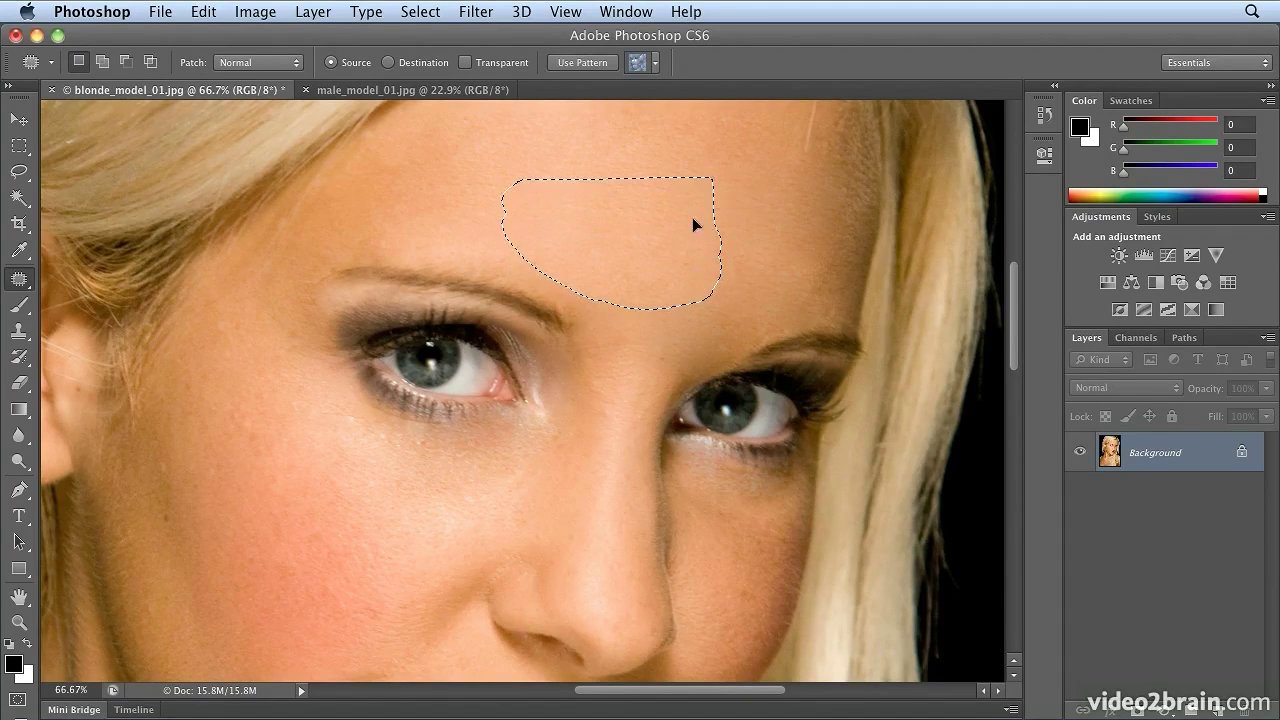
key("super+d")
mouse_move(617, 316)
left_mouse_down()
mouse_move(600, 366)
mouse_move(607, 401)
mouse_move(663, 366)
mouse_move(634, 280)
mouse_move(650, 255)
left_mouse_up()
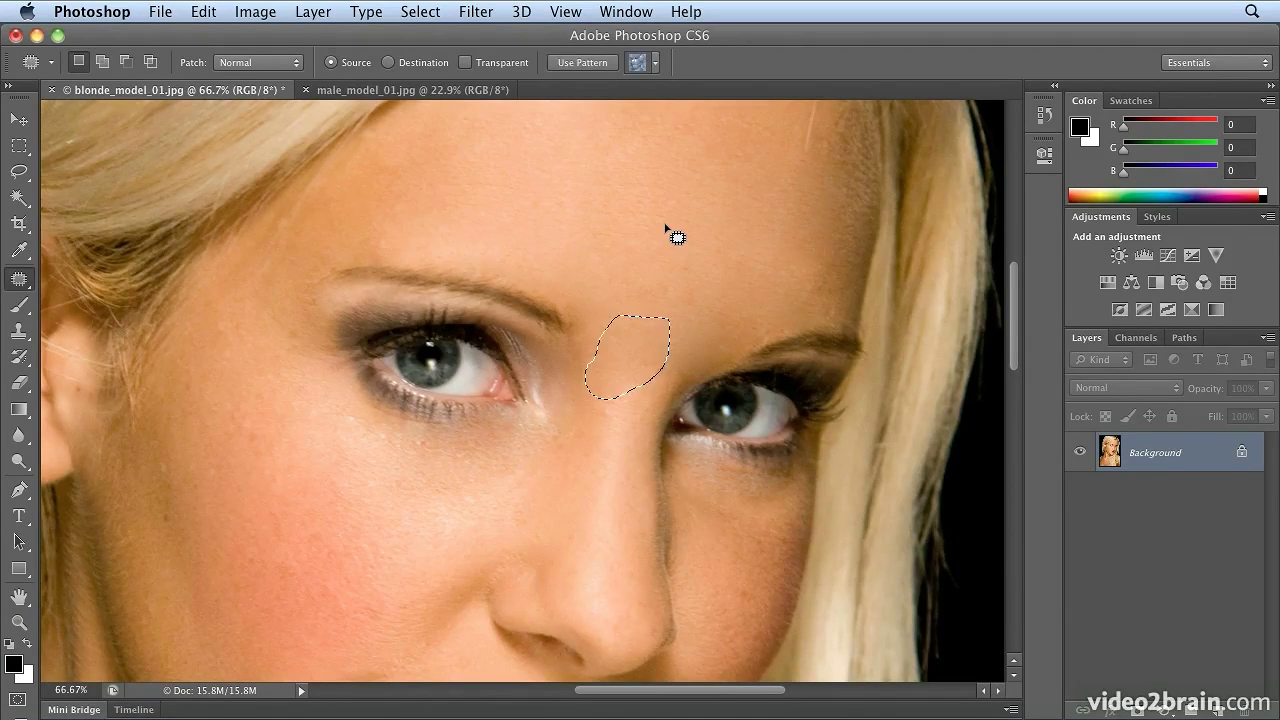
key("super+d")
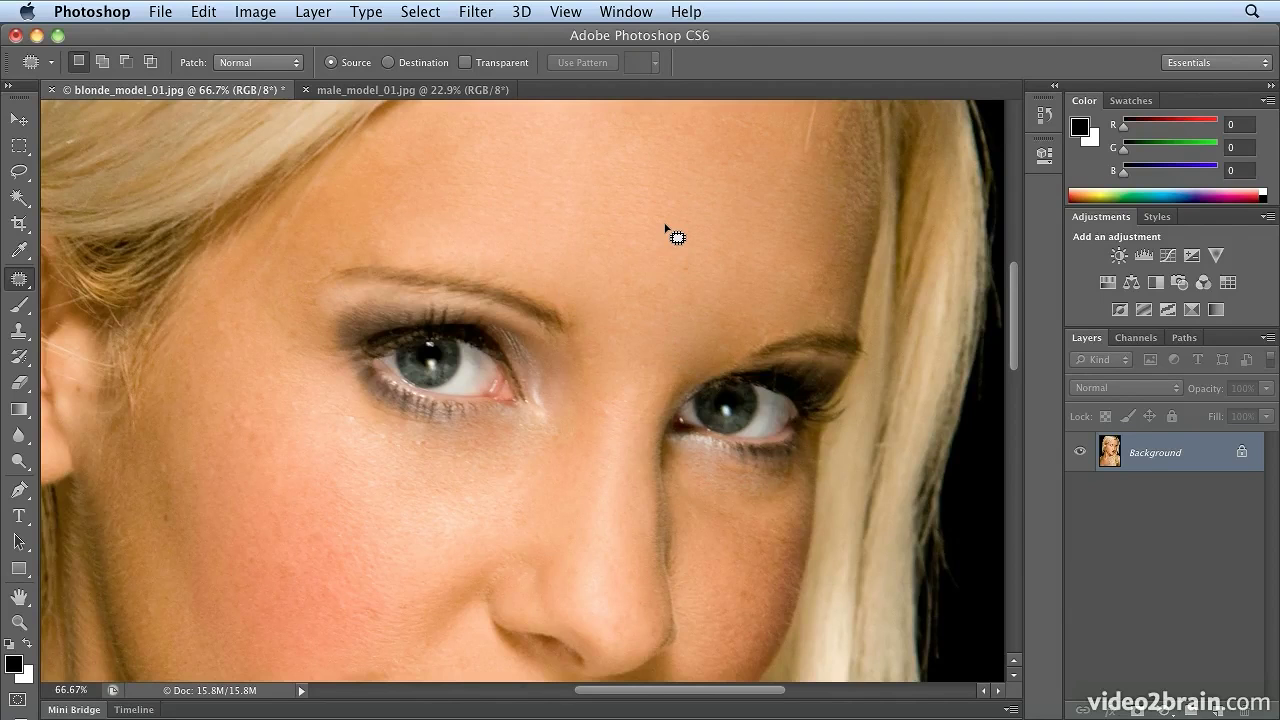
Step: Set up the Dodge tool with a soft 23 px brush and 20% exposure
left_click(17, 461)
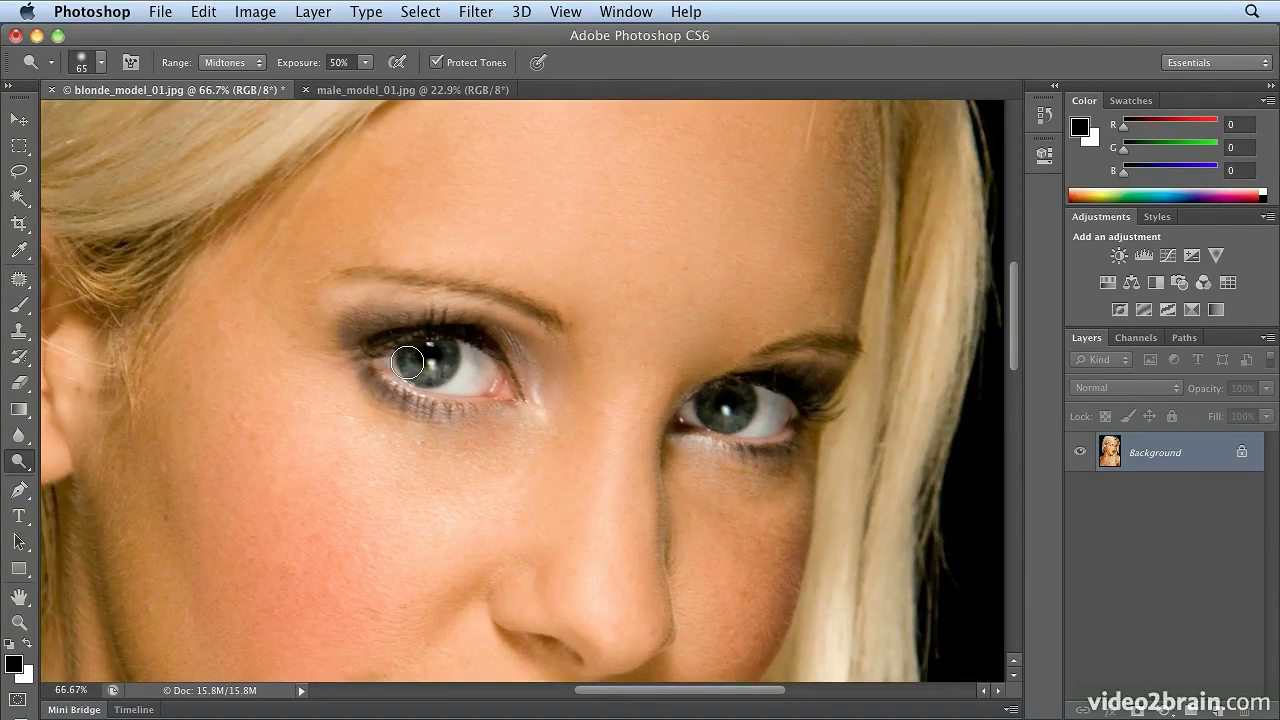
key("bracketleft")
key("bracketleft")
key("bracketleft")
left_click(102, 66)
left_click_drag(58, 124, 53, 124)
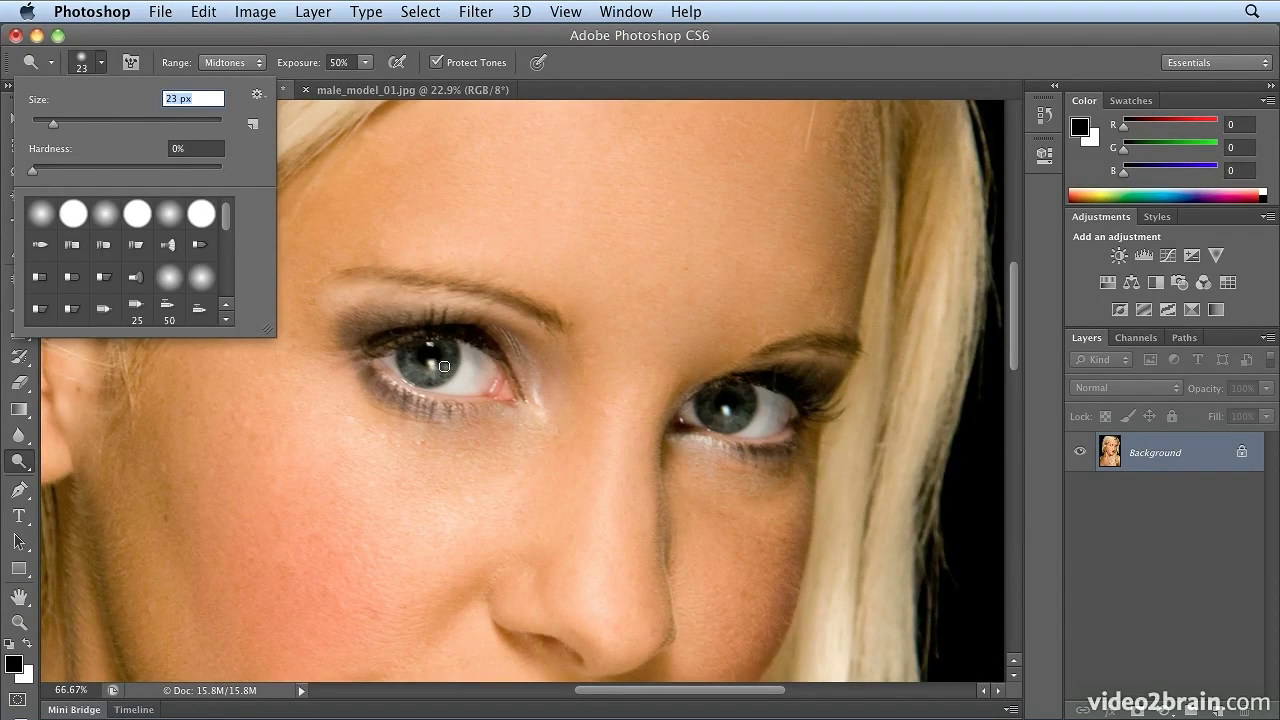
left_click(367, 68)
left_click_drag(369, 86, 349, 87)
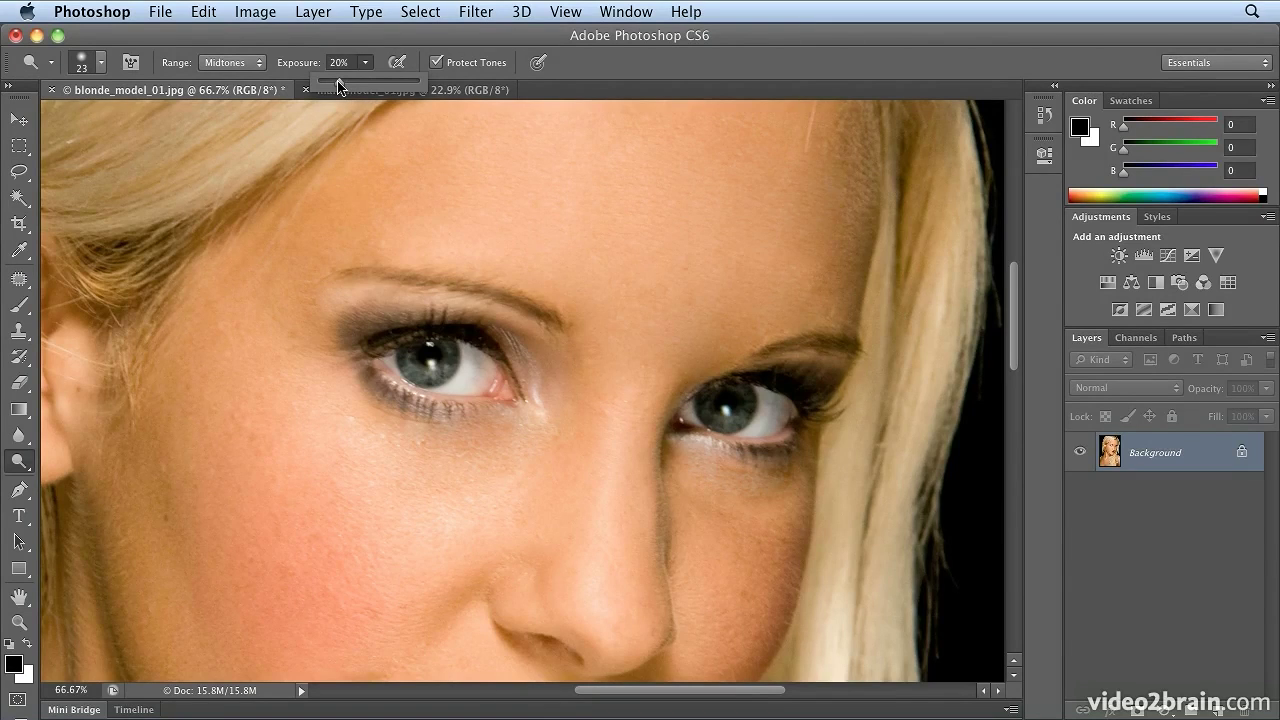
Step: Lighten the irises of both eyes with the Dodge tool on midtones
left_click(404, 351)
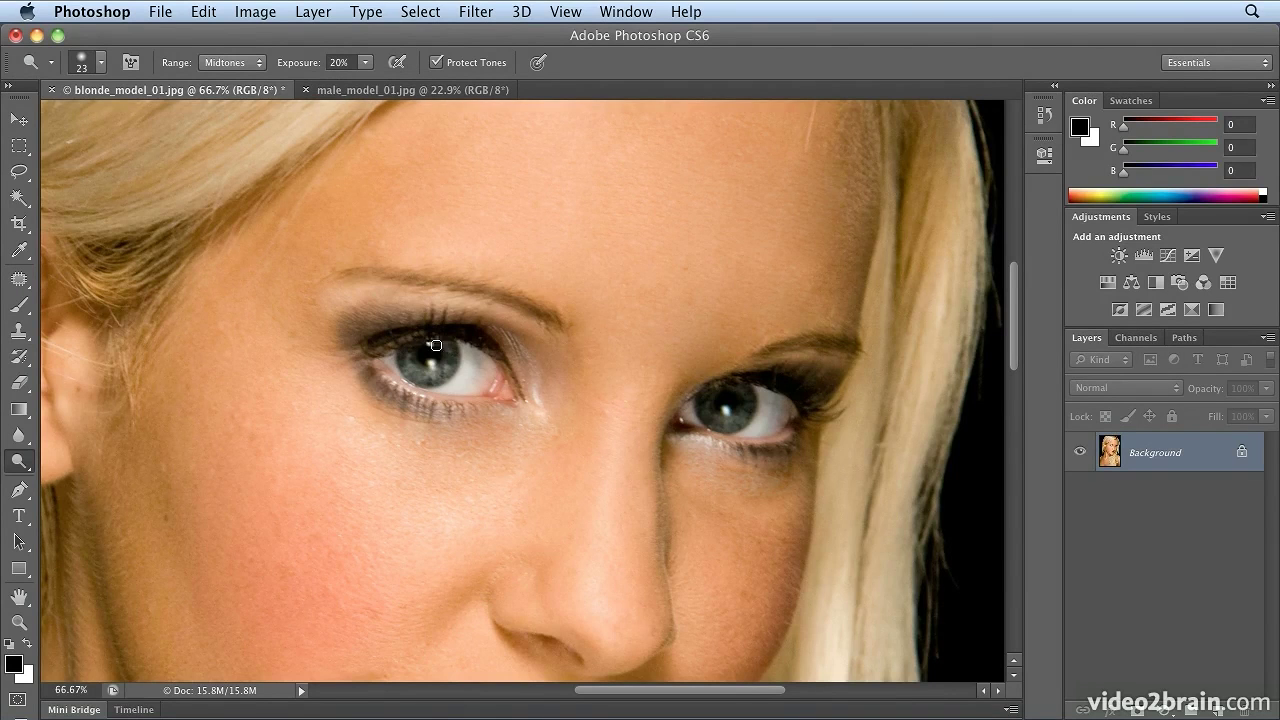
mouse_move(410, 347)
left_mouse_down()
mouse_move(450, 364)
mouse_move(450, 340)
mouse_move(442, 371)
left_mouse_up()
left_click_drag(703, 414, 766, 407)
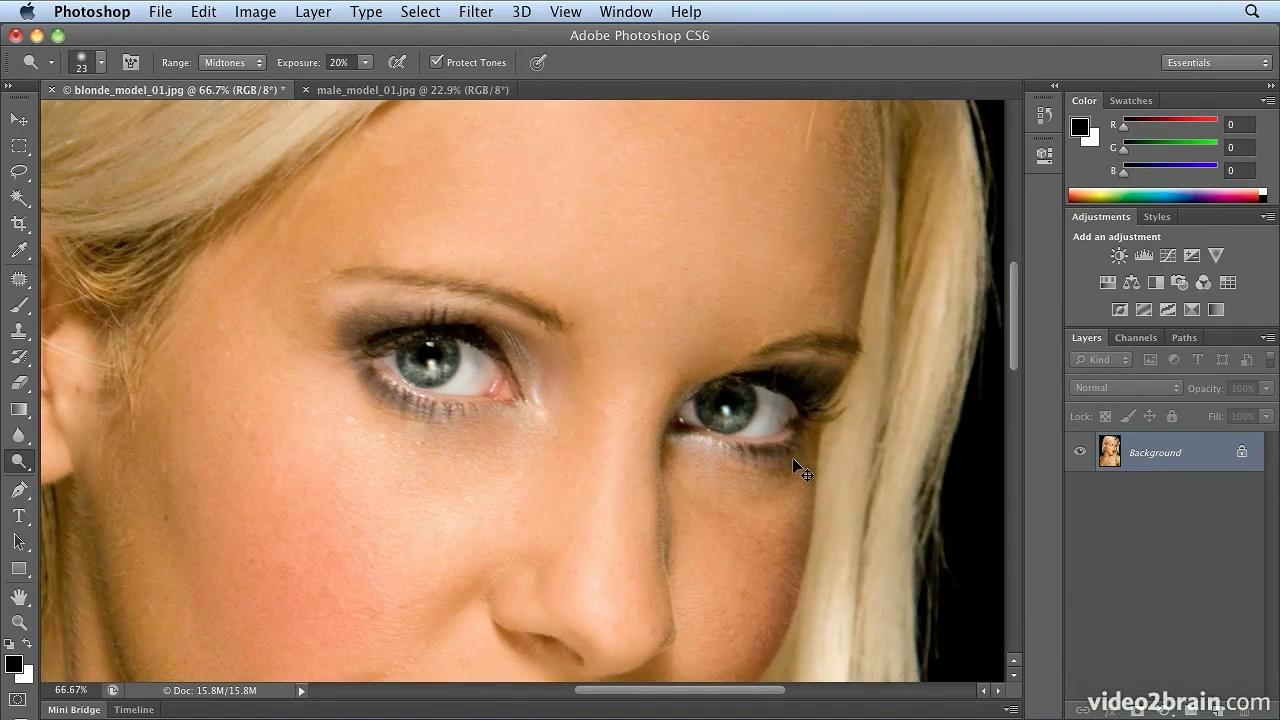
Step: Brighten the iris and white of the far eye and the near eye with a 20 px Dodge brush
key("super+plus")
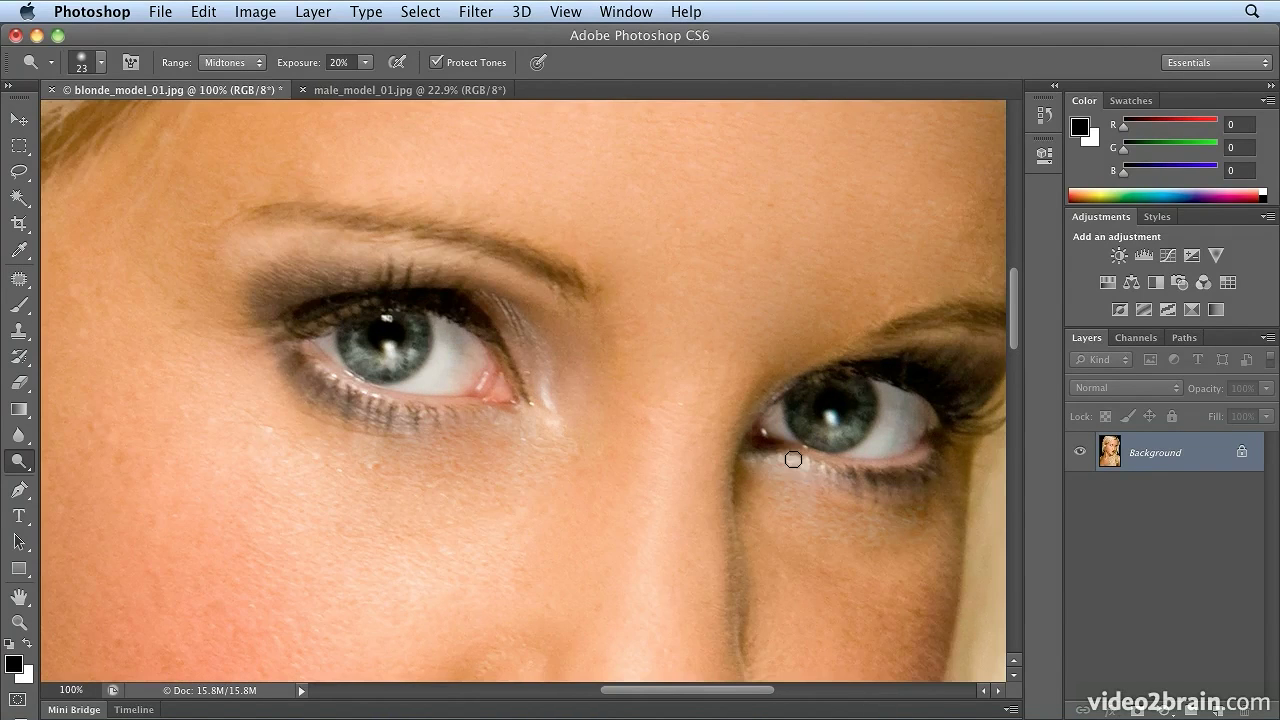
mouse_move(826, 471)
left_mouse_down()
mouse_move(334, 460)
mouse_move(668, 423)
mouse_move(539, 423)
mouse_move(573, 425)
left_mouse_up()
key("super+plus")
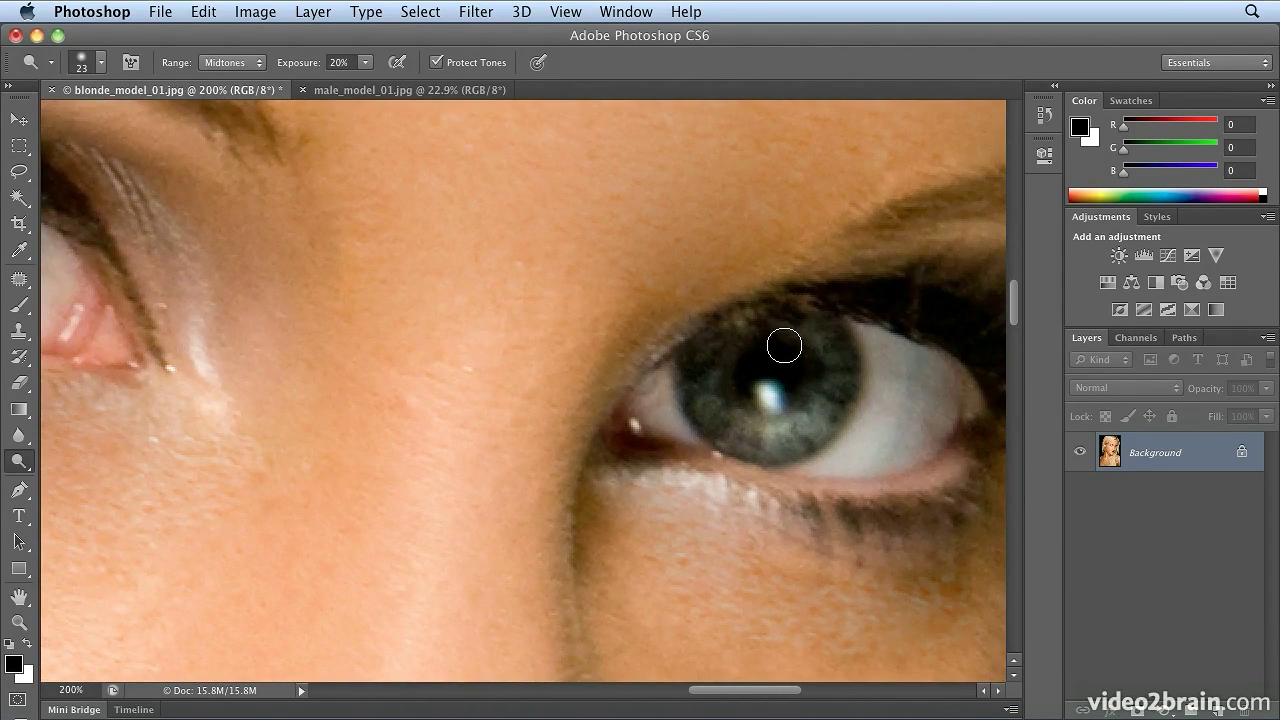
key("bracketleft")
mouse_move(814, 329)
left_mouse_down()
mouse_move(842, 363)
mouse_move(828, 389)
mouse_move(762, 433)
mouse_move(718, 422)
mouse_move(704, 344)
mouse_move(720, 407)
mouse_move(762, 410)
mouse_move(896, 358)
mouse_move(878, 339)
mouse_move(878, 429)
mouse_move(838, 464)
mouse_move(912, 388)
mouse_move(909, 363)
mouse_move(882, 458)
mouse_move(942, 398)
mouse_move(916, 365)
mouse_move(870, 351)
mouse_move(946, 395)
mouse_move(890, 445)
mouse_move(962, 388)
mouse_move(880, 459)
mouse_move(893, 368)
mouse_move(876, 420)
mouse_move(750, 430)
mouse_move(673, 415)
mouse_move(652, 394)
mouse_move(660, 425)
mouse_move(660, 398)
mouse_move(688, 430)
mouse_move(668, 392)
mouse_move(665, 427)
left_mouse_up()
left_click_drag(408, 477, 706, 477)
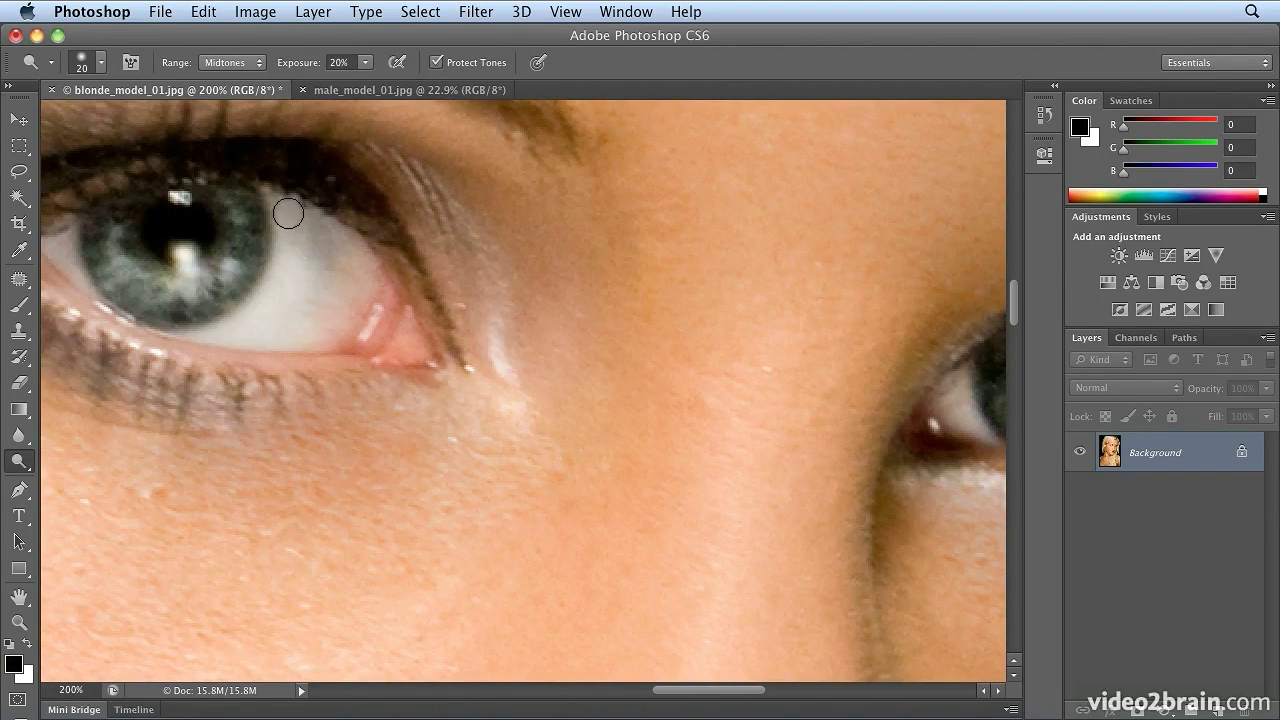
mouse_move(250, 333)
left_mouse_down()
mouse_move(317, 272)
mouse_move(308, 235)
mouse_move(348, 302)
mouse_move(289, 211)
mouse_move(328, 299)
mouse_move(308, 313)
mouse_move(322, 238)
mouse_move(300, 300)
mouse_move(175, 264)
mouse_move(168, 280)
mouse_move(138, 232)
left_mouse_up()
scroll(83, 260, "left", 3)
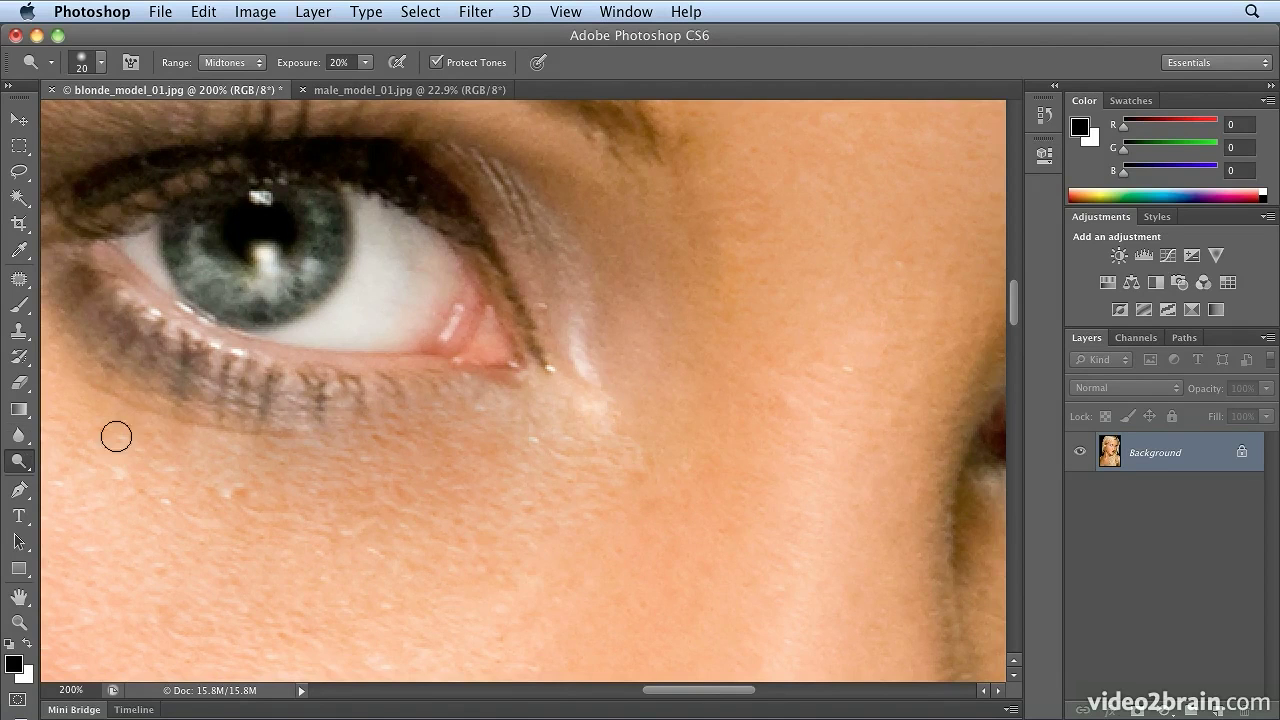
Step: Set up the Burn tool with the Shadows range and 20% exposure
mouse_move(20, 461)
left_mouse_down()
mouse_move(75, 464)
mouse_move(77, 483)
left_mouse_up()
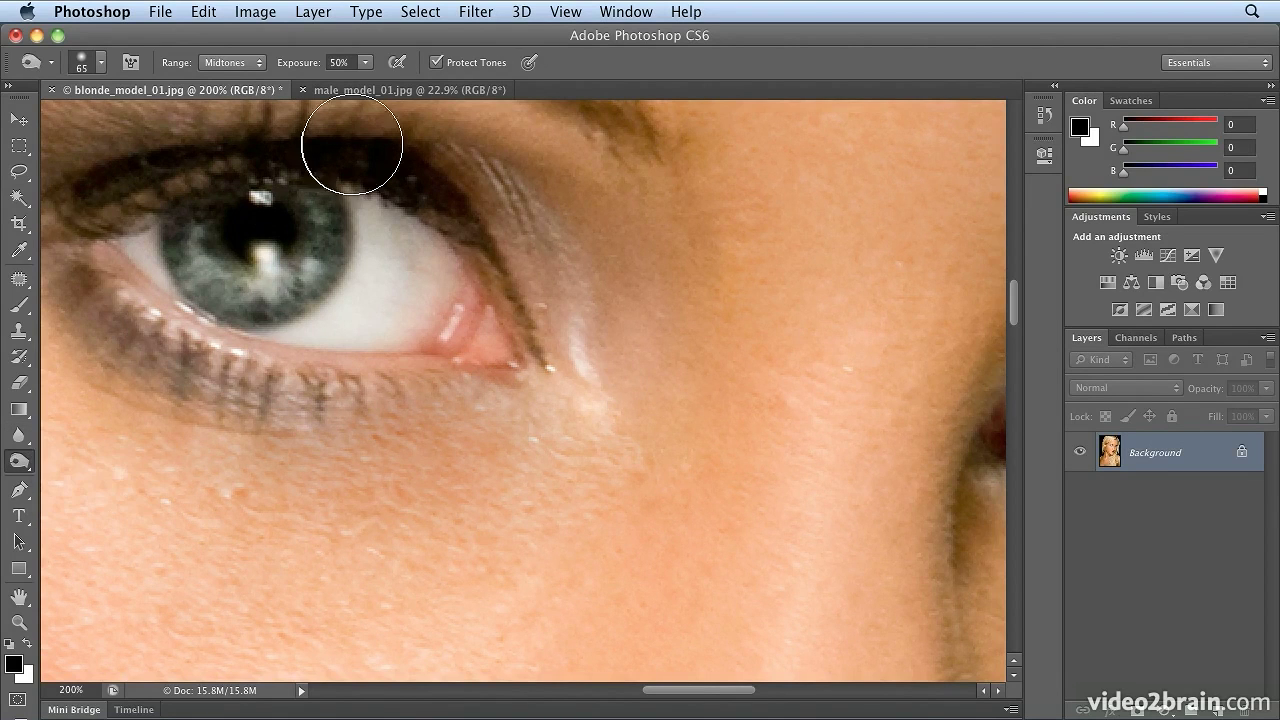
left_click(365, 63)
left_click_drag(364, 84, 342, 90)
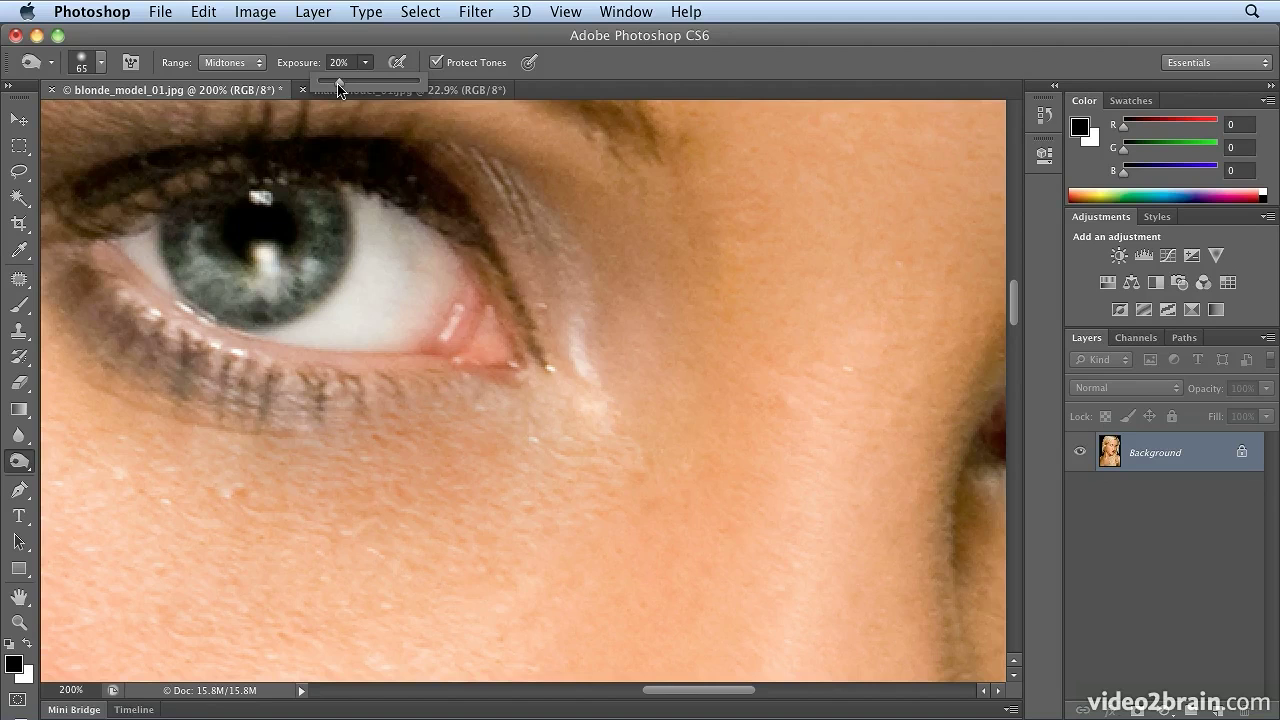
left_click(250, 64)
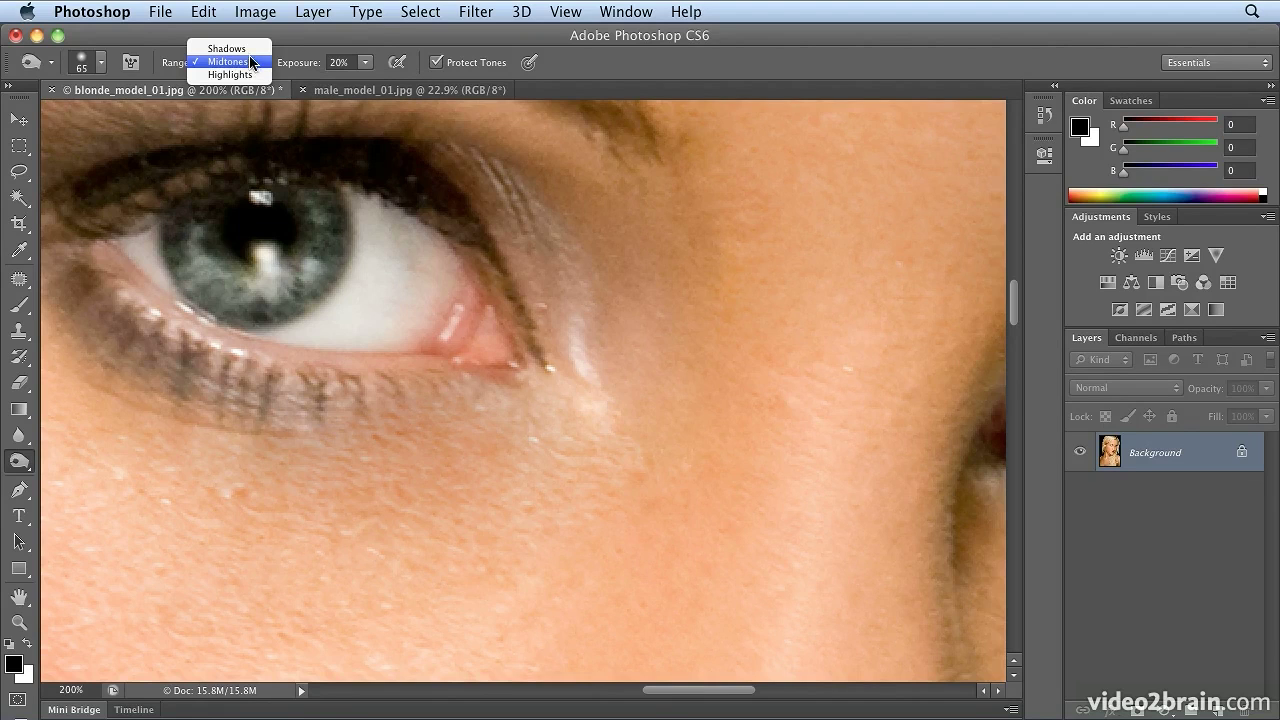
left_click(248, 48)
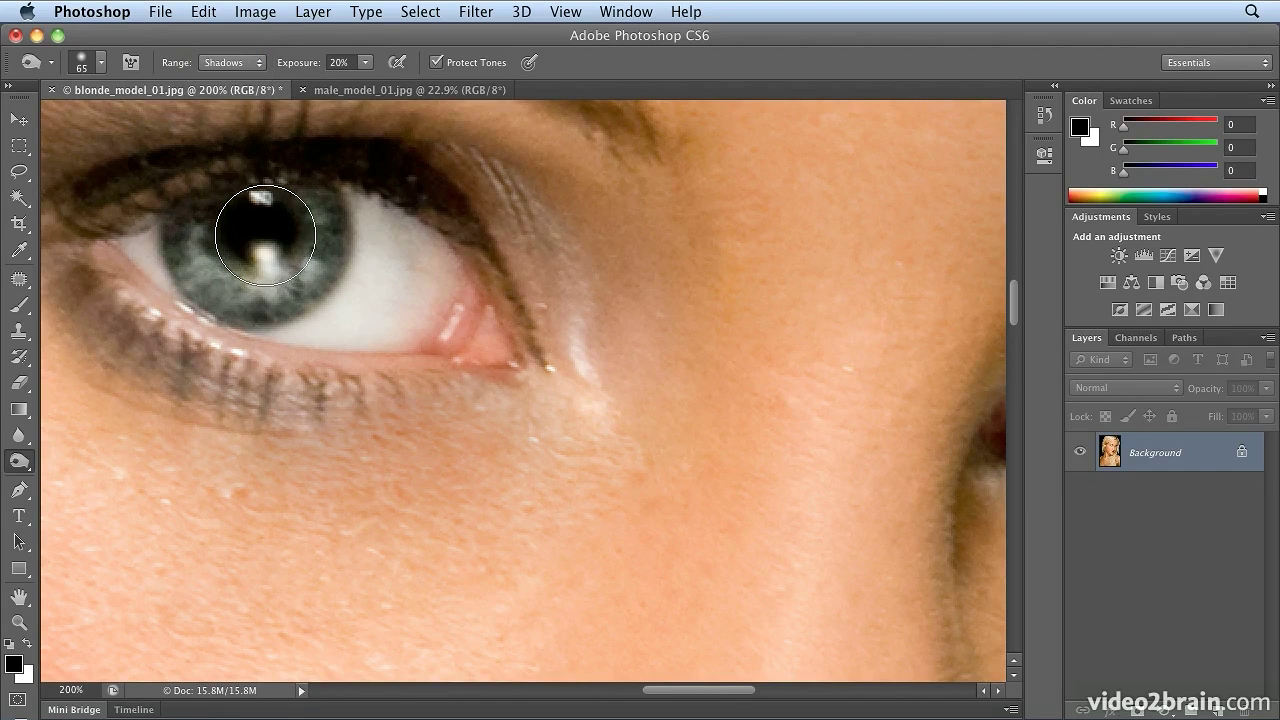
Step: Darken the near eye's pupil with a 56 px Burn brush
left_click(100, 63)
left_click_drag(91, 125, 84, 124)
left_click(575, 37)
mouse_move(286, 206)
left_mouse_down()
mouse_move(251, 214)
mouse_move(256, 226)
left_mouse_up()
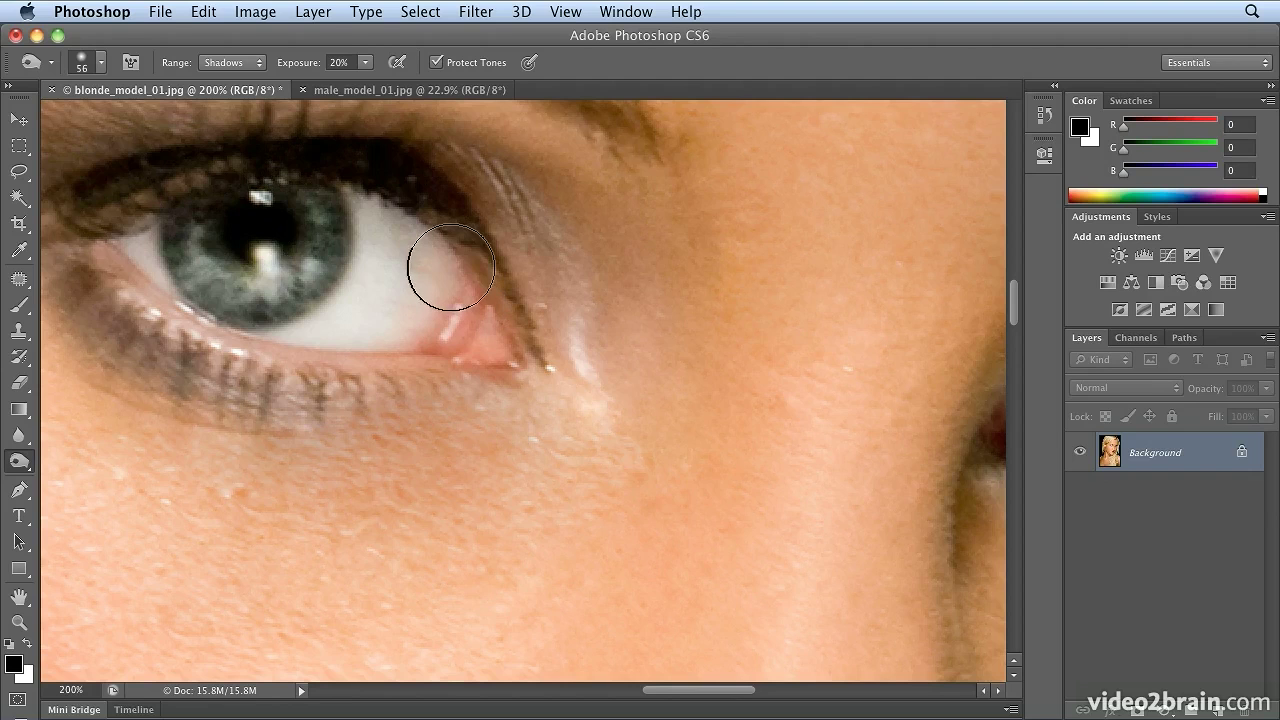
Step: Darken the outer rims of both irises with a 10 px Burn brush
key("bracketleft")
key("bracketleft")
key("bracketleft")
key("bracketleft")
key("bracketleft")
mouse_move(345, 192)
left_mouse_down()
mouse_move(340, 263)
mouse_move(263, 320)
mouse_move(183, 298)
mouse_move(166, 229)
mouse_move(188, 293)
mouse_move(252, 332)
mouse_move(180, 265)
mouse_move(209, 306)
mouse_move(314, 308)
mouse_move(342, 278)
mouse_move(291, 316)
mouse_move(364, 240)
mouse_move(356, 233)
mouse_move(330, 290)
mouse_move(175, 267)
mouse_move(196, 296)
mouse_move(182, 260)
mouse_move(206, 300)
left_mouse_up()
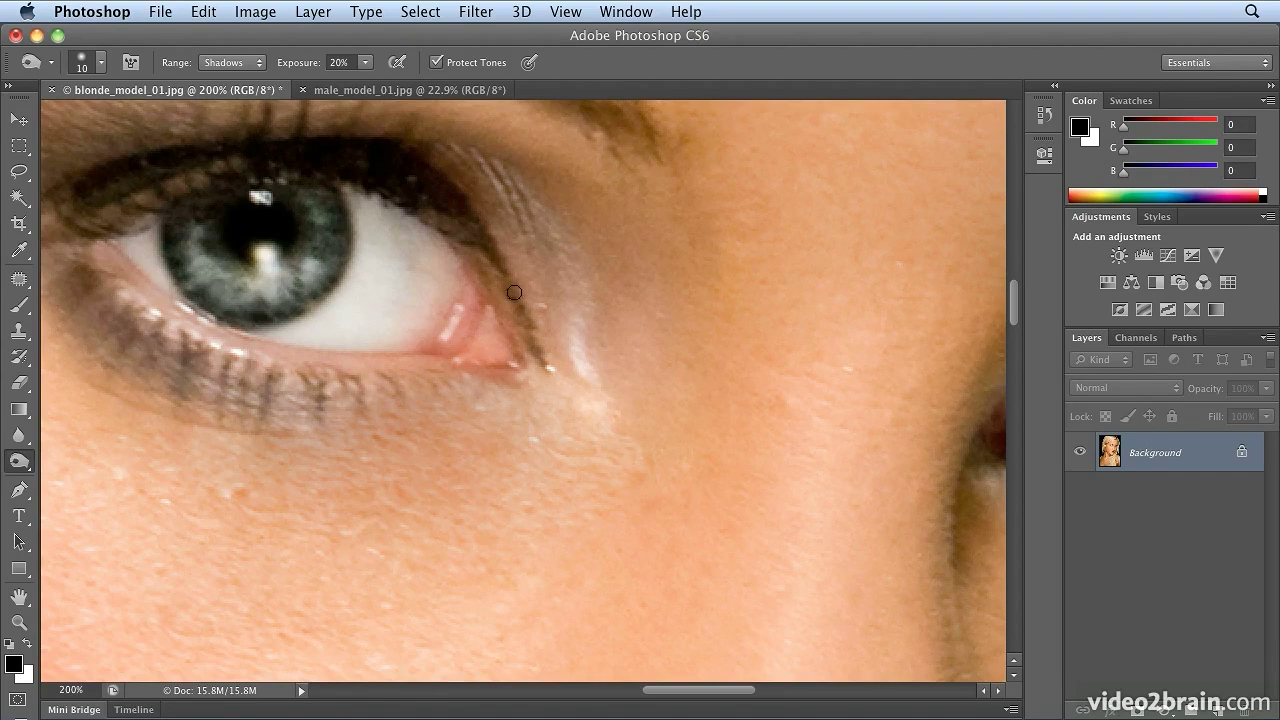
left_click_drag(839, 334, 333, 322)
mouse_move(556, 341)
left_mouse_down()
mouse_move(580, 411)
mouse_move(624, 436)
mouse_move(674, 437)
mouse_move(712, 406)
mouse_move(732, 361)
mouse_move(722, 310)
mouse_move(728, 374)
mouse_move(660, 451)
left_mouse_up()
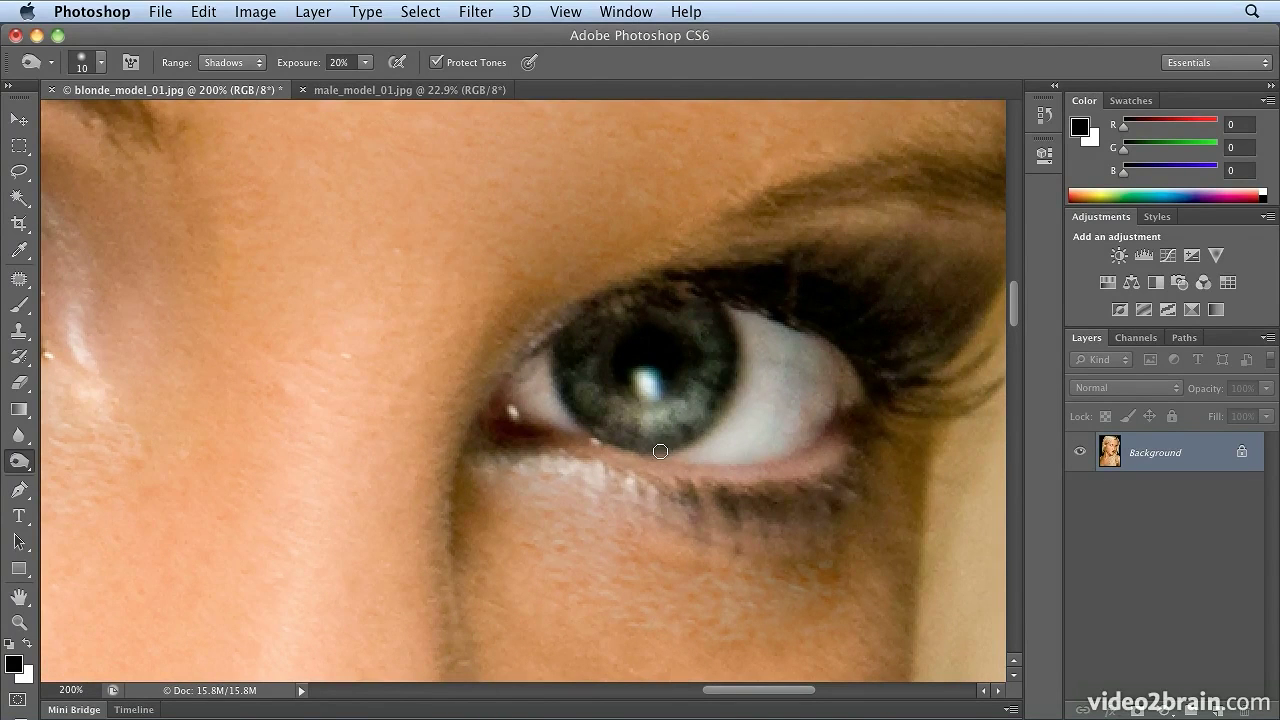
key("super+minus")
key("super+minus")
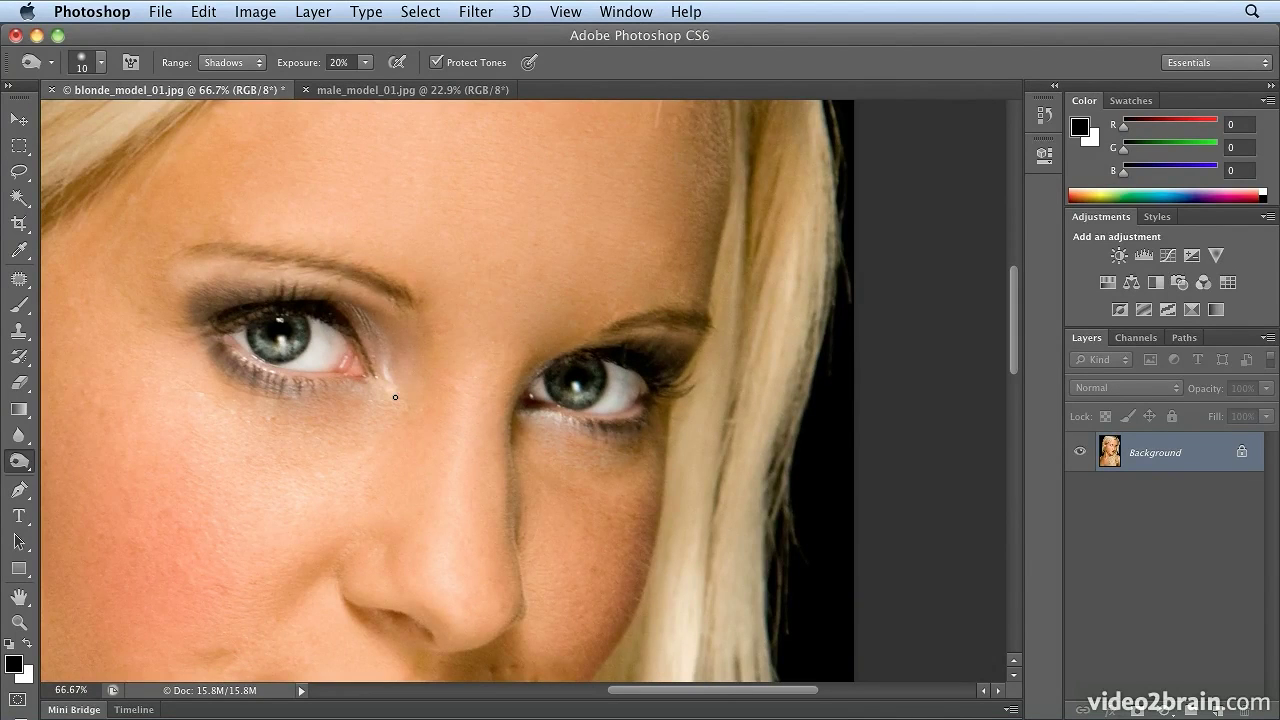
Step: Lighten the dark makeup on the eyelids and the shadows beneath both eyes with a 50 px Dodge brush on midtones
left_click(18, 461)
left_click(90, 456)
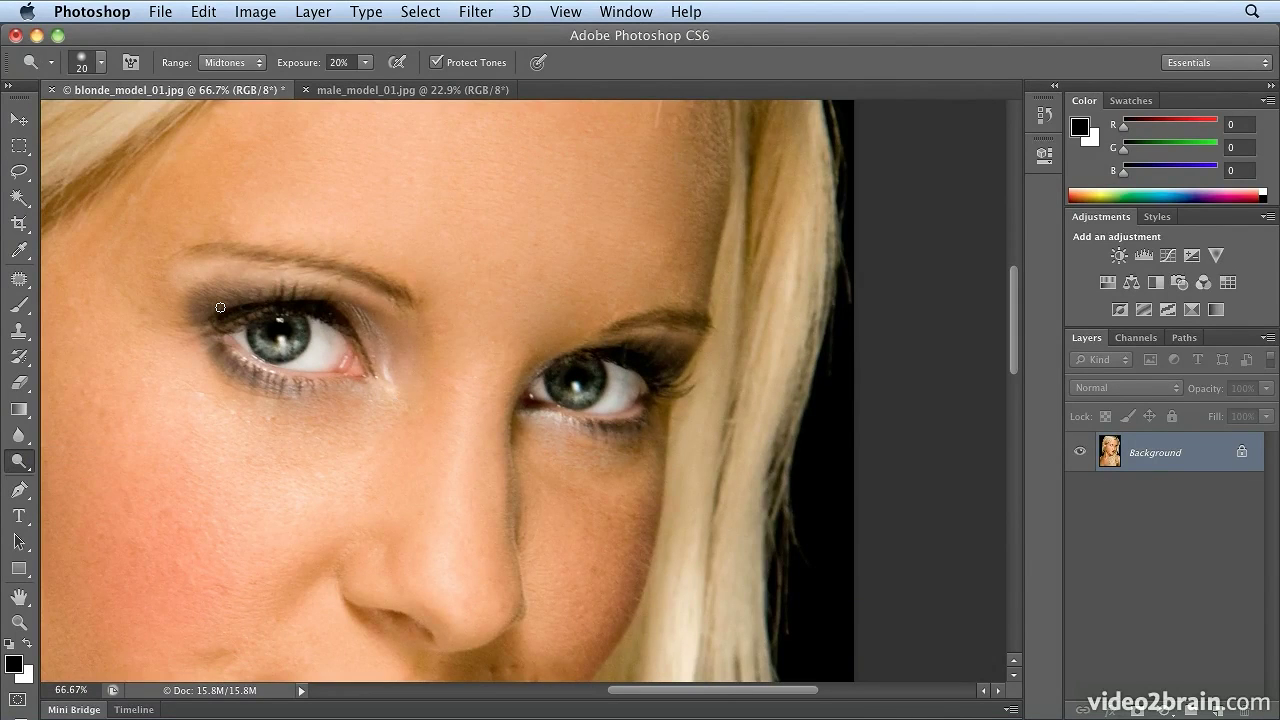
key("bracketright")
key("bracketright")
mouse_move(271, 282)
left_mouse_down()
mouse_move(175, 302)
mouse_move(264, 285)
mouse_move(197, 314)
mouse_move(289, 287)
mouse_move(208, 313)
mouse_move(267, 279)
mouse_move(351, 305)
left_mouse_up()
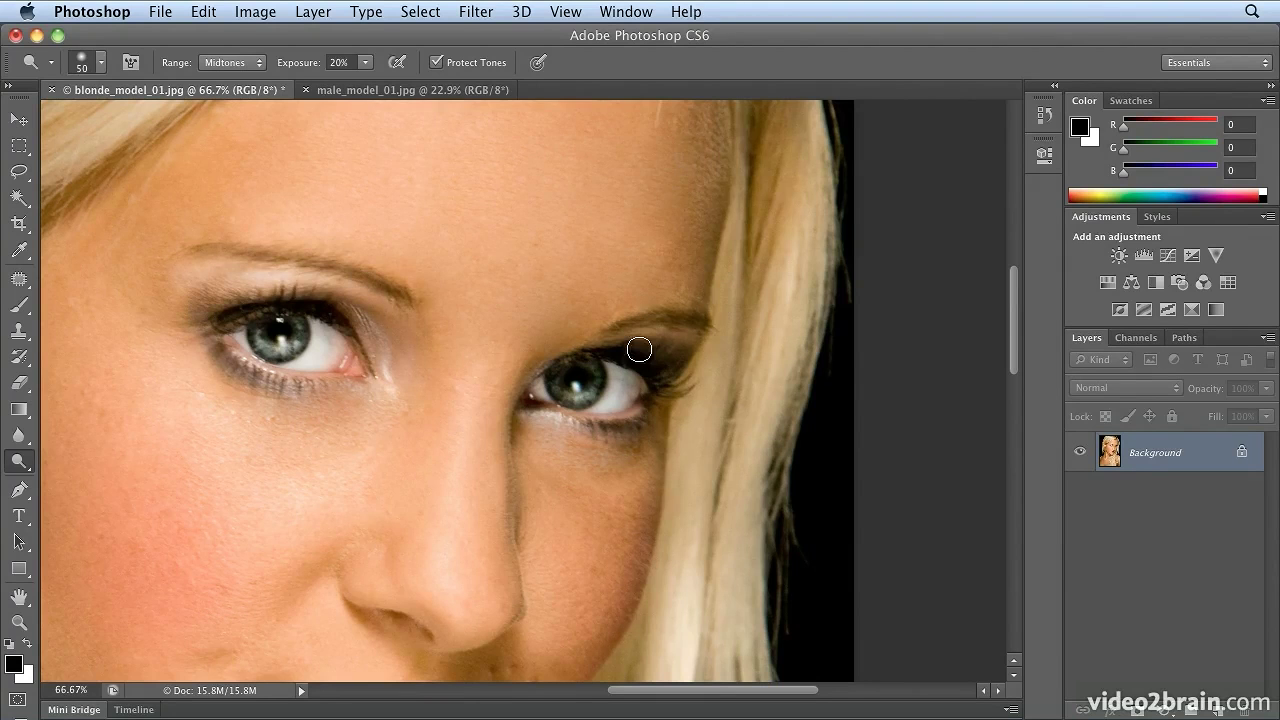
mouse_move(666, 363)
left_mouse_down()
mouse_move(619, 330)
mouse_move(691, 347)
mouse_move(649, 361)
mouse_move(616, 326)
mouse_move(681, 350)
mouse_move(627, 345)
mouse_move(647, 357)
mouse_move(600, 366)
left_mouse_up()
mouse_move(287, 400)
left_mouse_down()
mouse_move(223, 354)
mouse_move(449, 420)
mouse_move(620, 424)
left_mouse_up()
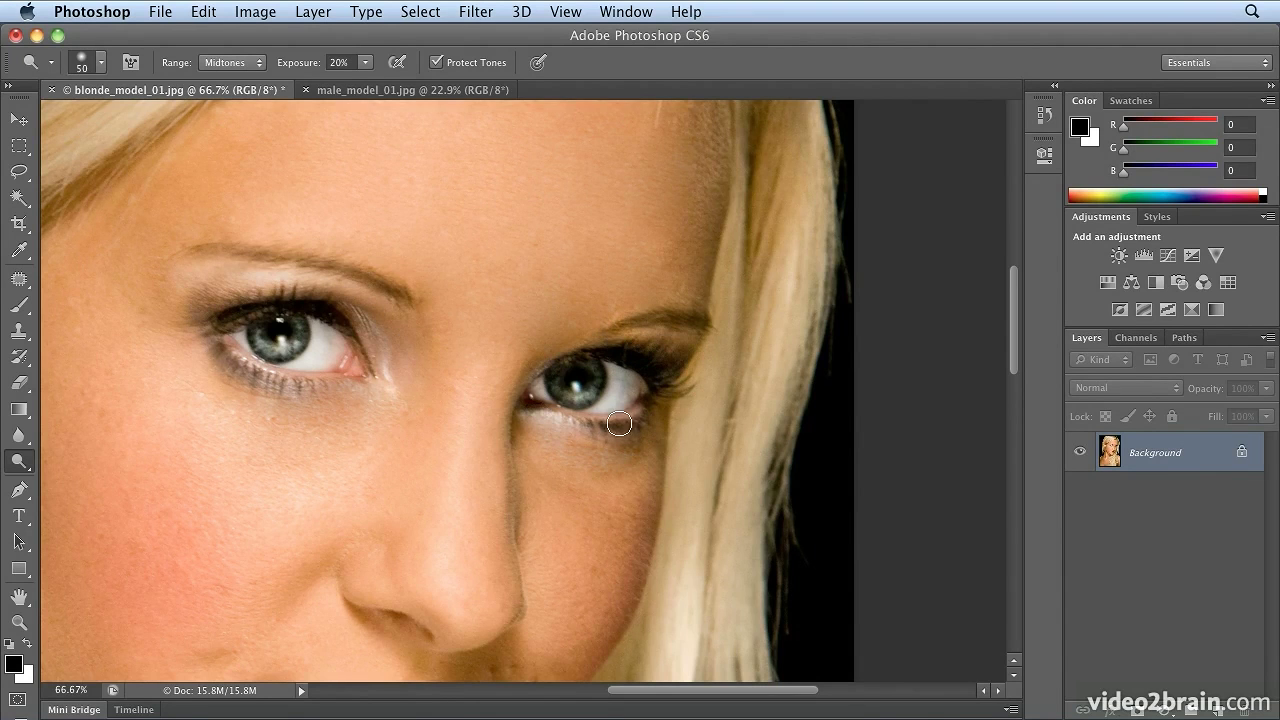
Step: Desaturate the skin around both eyes with the Sponge tool at 50% flow
left_click(35, 461)
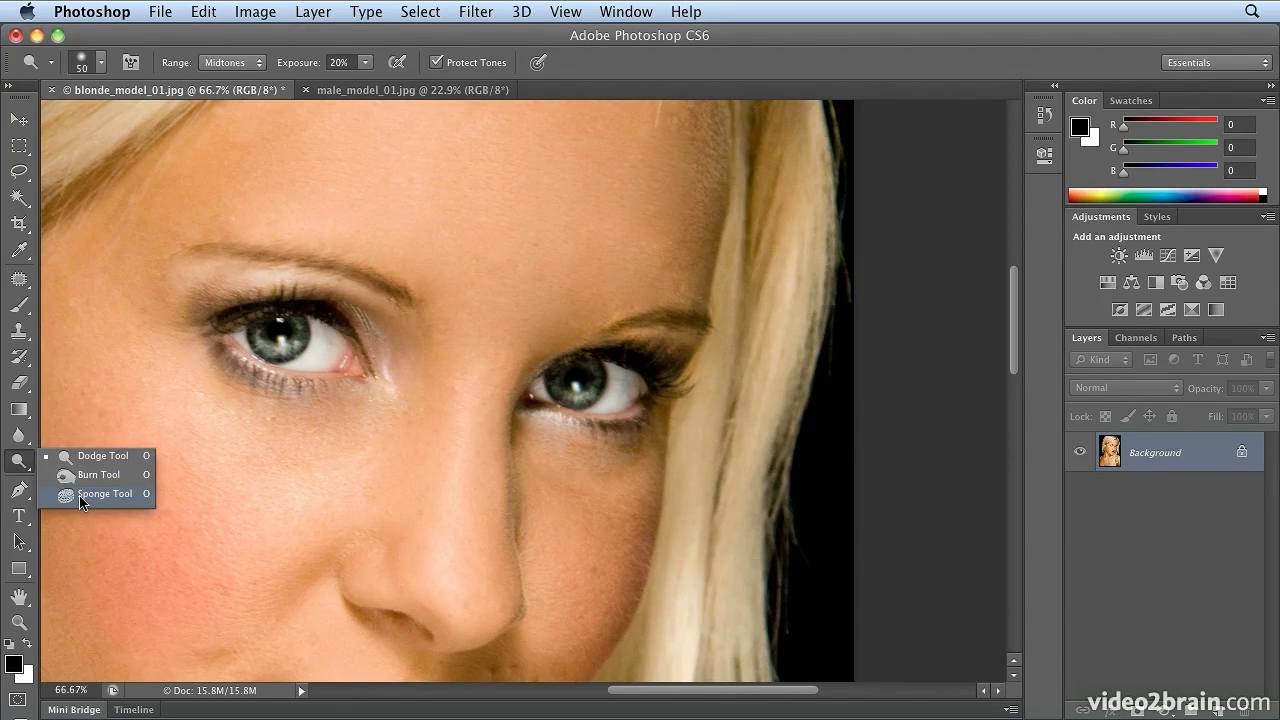
left_click(80, 494)
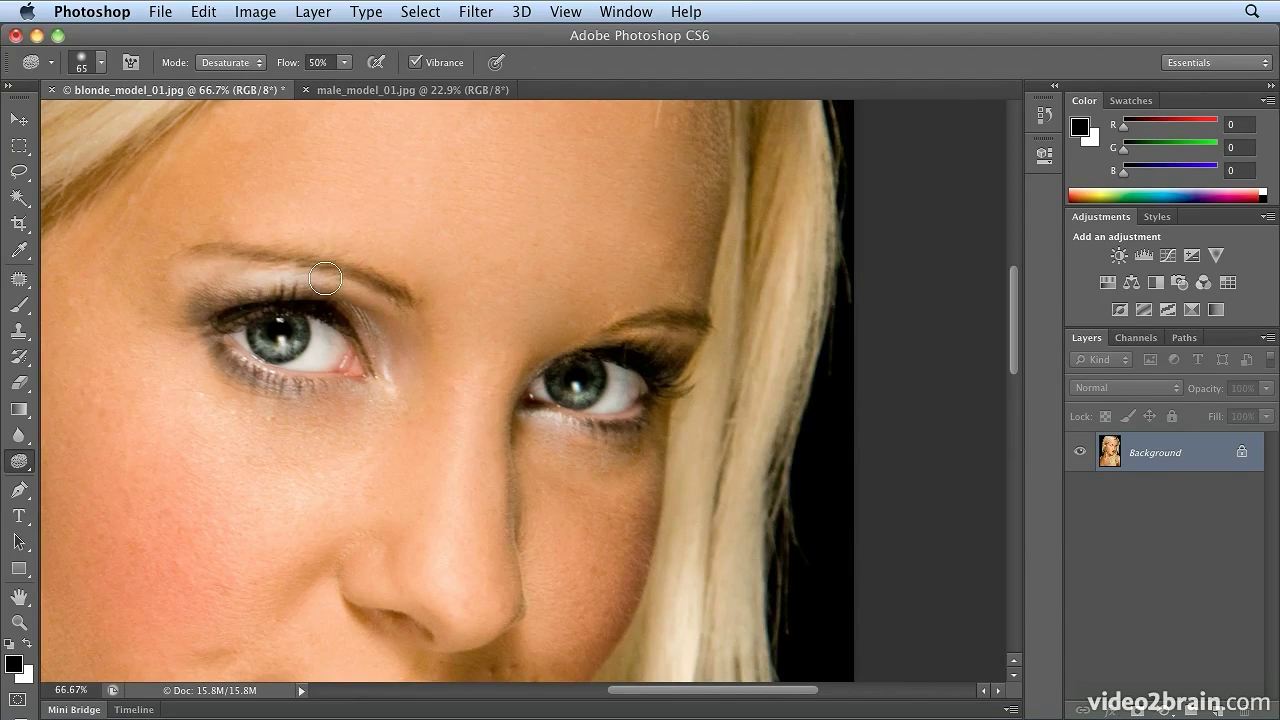
mouse_move(617, 354)
left_mouse_down()
mouse_move(679, 369)
mouse_move(659, 408)
mouse_move(637, 424)
mouse_move(529, 426)
left_mouse_up()
Step: Darken the lash lines around both eyes with a 50 px Burn brush on shadows
mouse_move(19, 465)
left_mouse_down()
mouse_move(69, 466)
mouse_move(27, 467)
mouse_move(64, 476)
left_mouse_up()
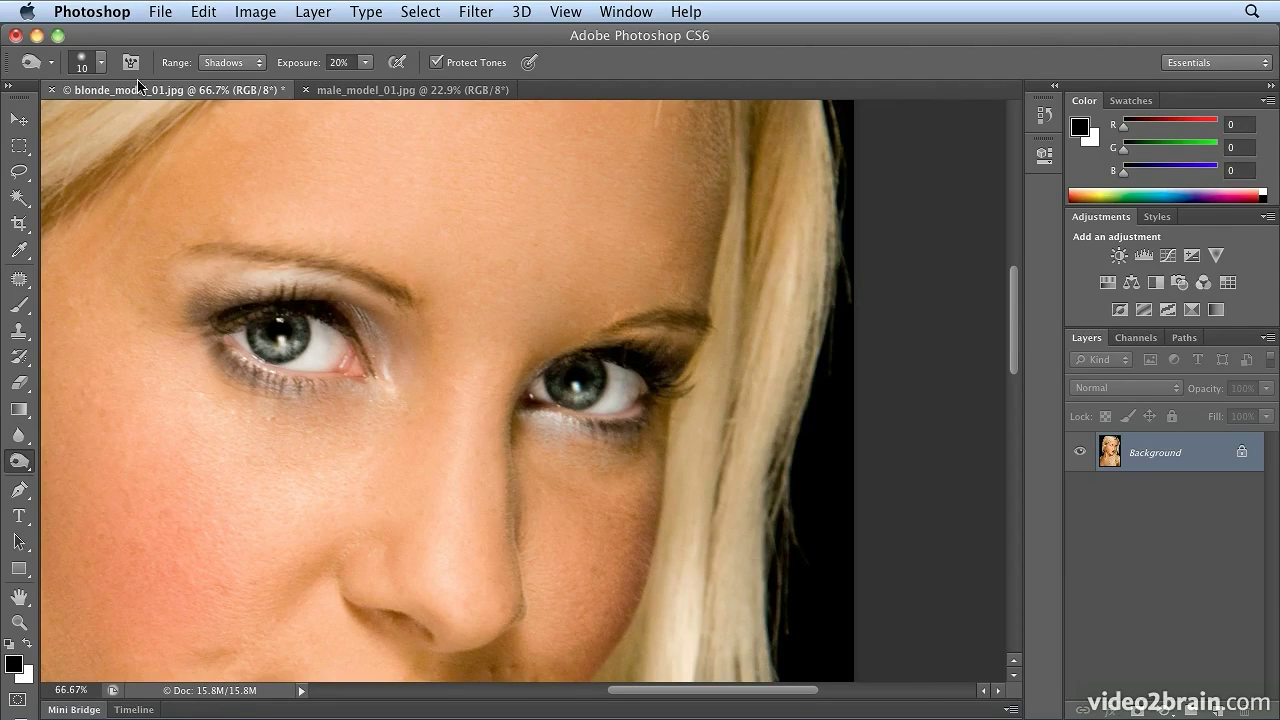
key("bracketright")
key("bracketright")
key("bracketright")
key("bracketright")
key("bracketright")
key("bracketright")
key("bracketright")
key("bracketright")
mouse_move(211, 336)
left_mouse_down()
mouse_move(251, 372)
mouse_move(361, 382)
mouse_move(216, 340)
mouse_move(276, 314)
mouse_move(337, 312)
mouse_move(358, 326)
left_mouse_up()
mouse_move(505, 392)
left_mouse_down()
mouse_move(591, 428)
mouse_move(639, 429)
mouse_move(676, 381)
mouse_move(673, 393)
mouse_move(658, 363)
mouse_move(595, 343)
left_mouse_up()
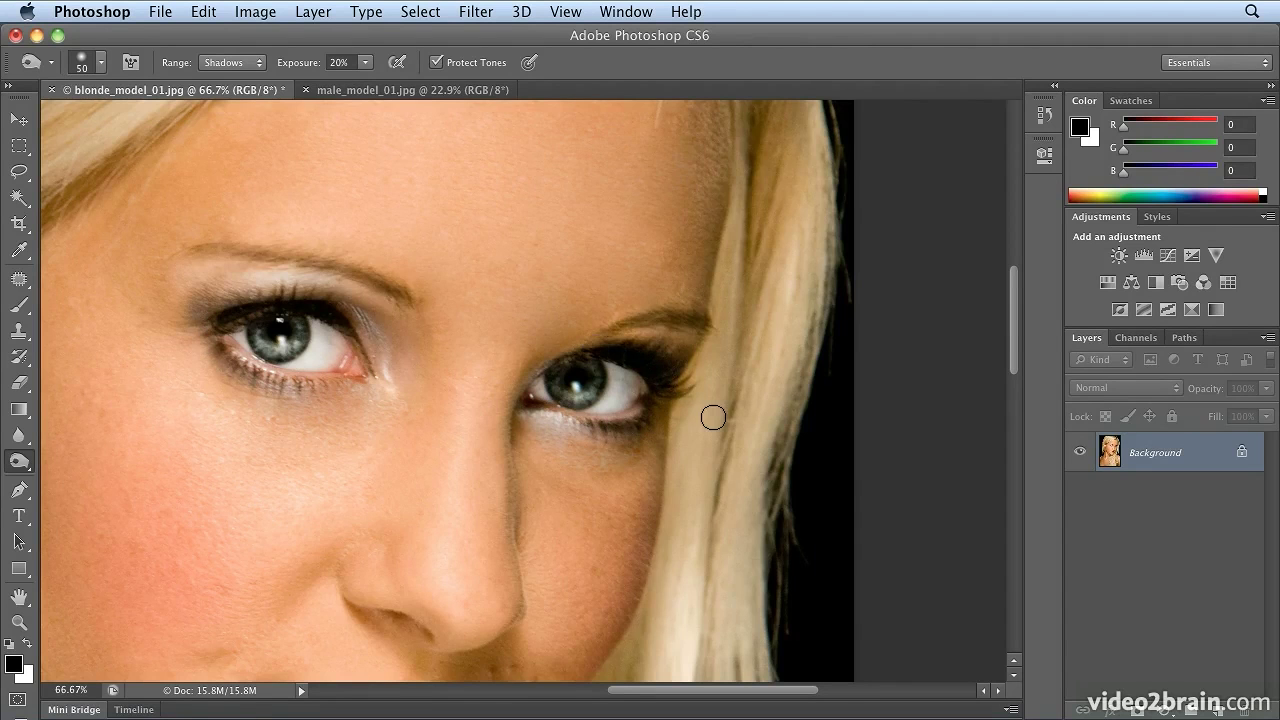
Step: Compare the original blonde_model_01.jpg snapshot with the latest retouched state in the history
key("super+0")
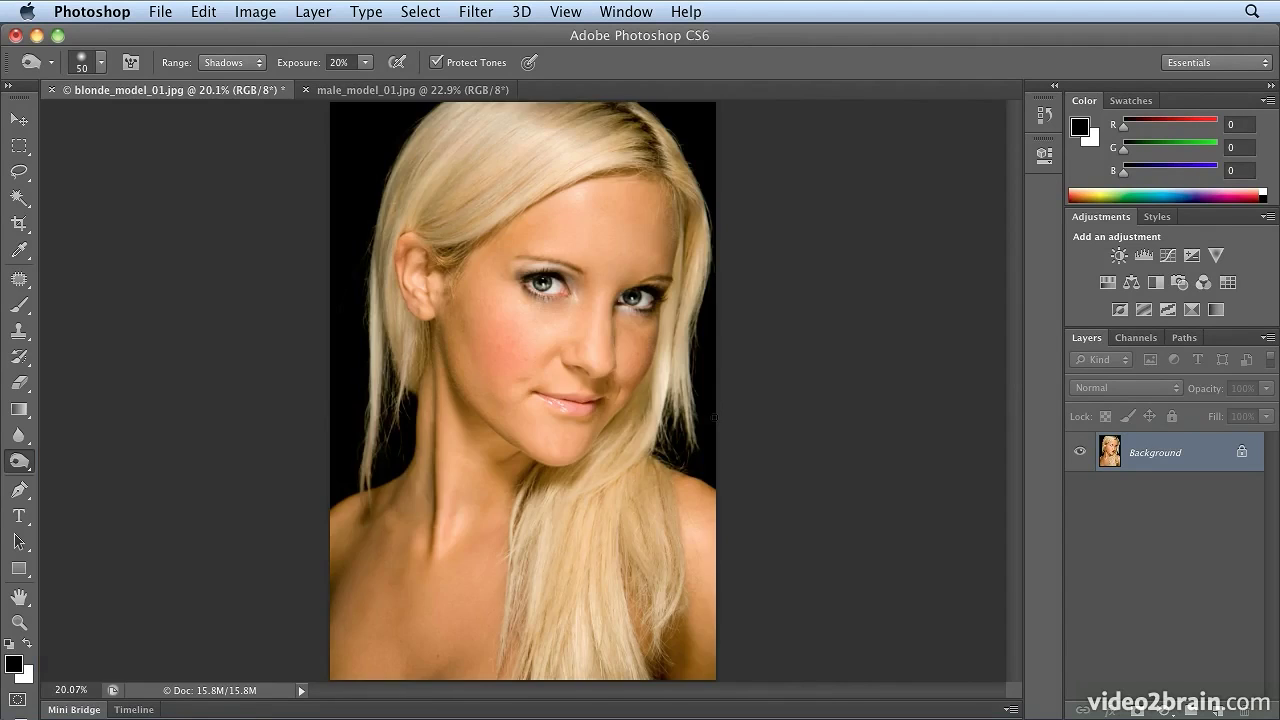
left_click(1044, 115)
left_click_drag(1016, 384, 1003, 715)
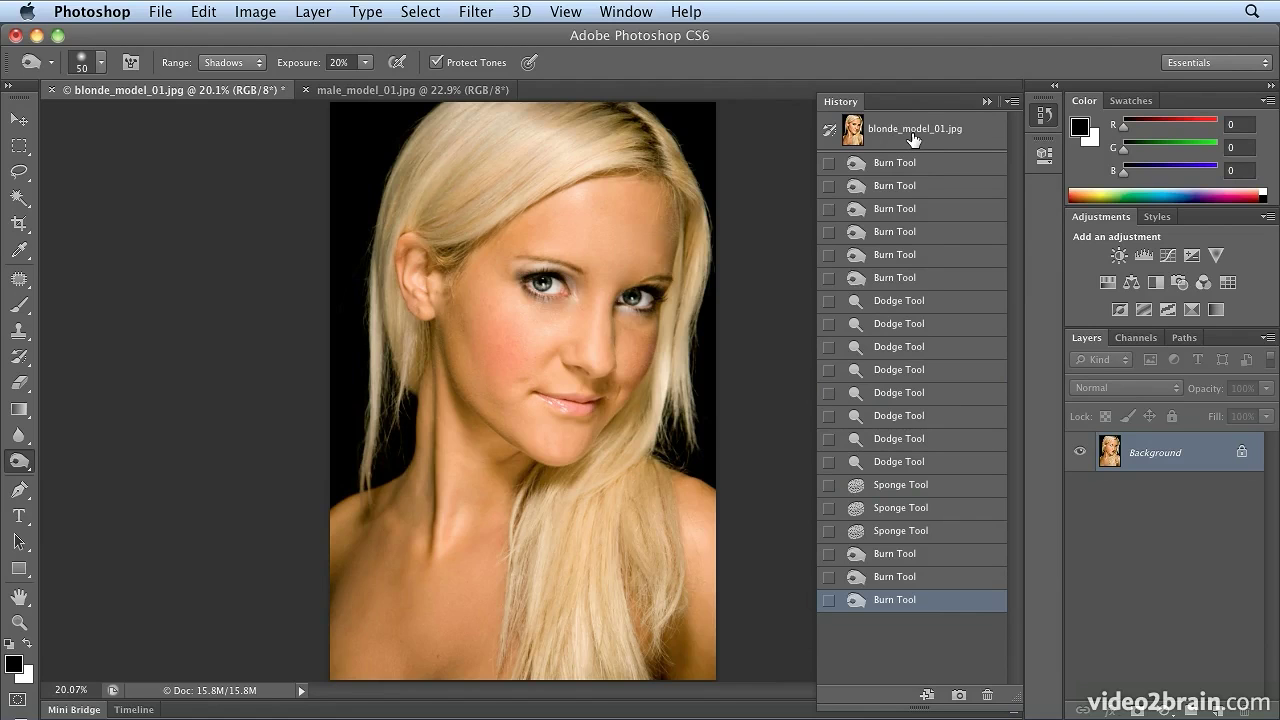
key("super+equal")
key("super+equal")
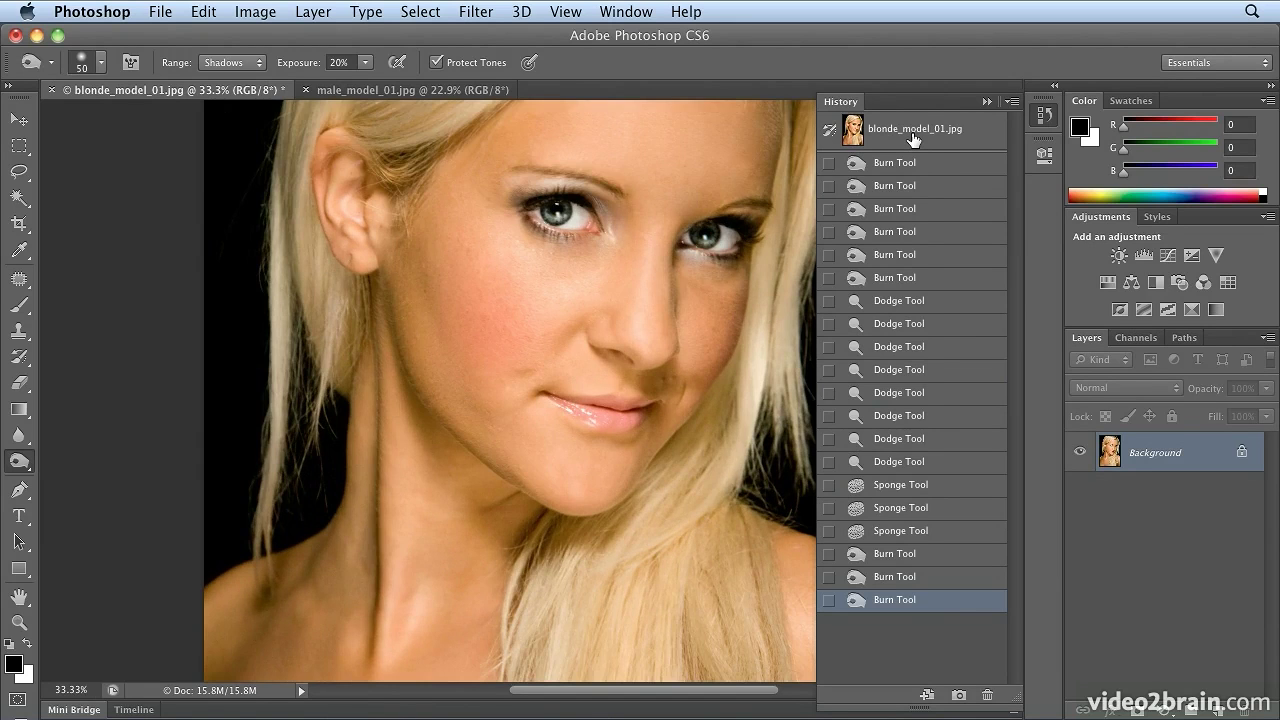
left_click(913, 139)
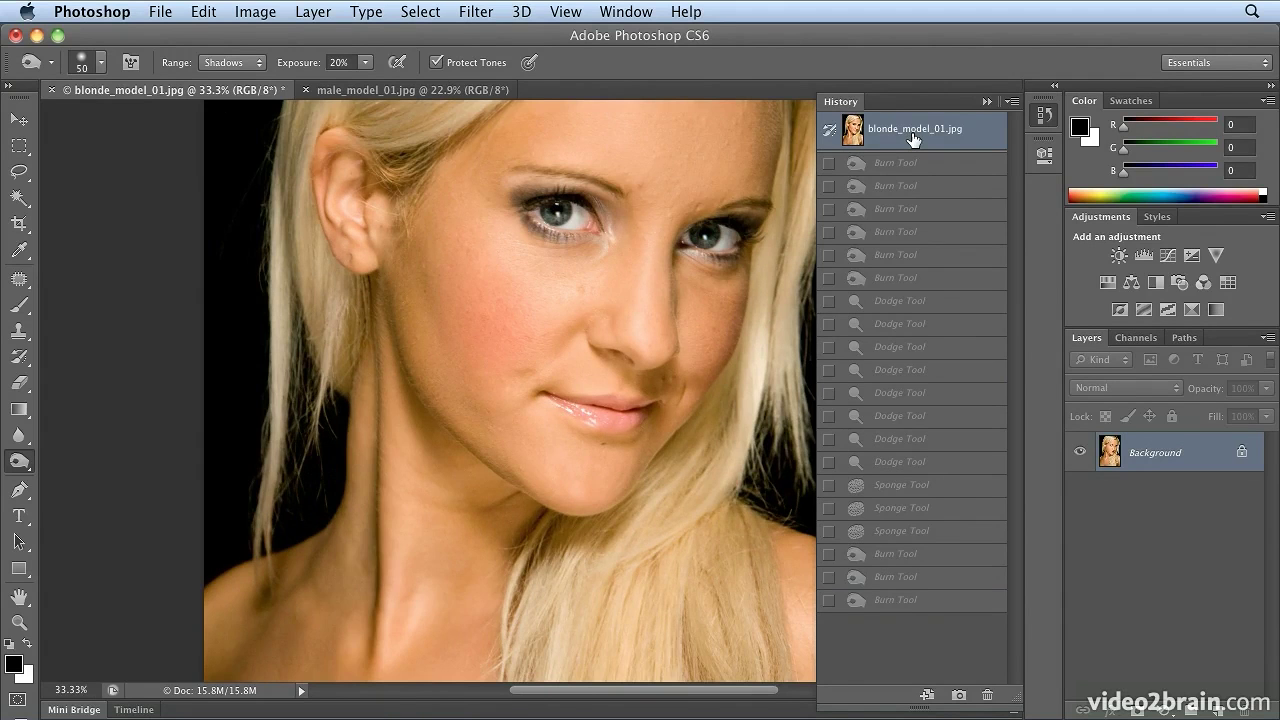
left_click(905, 601)
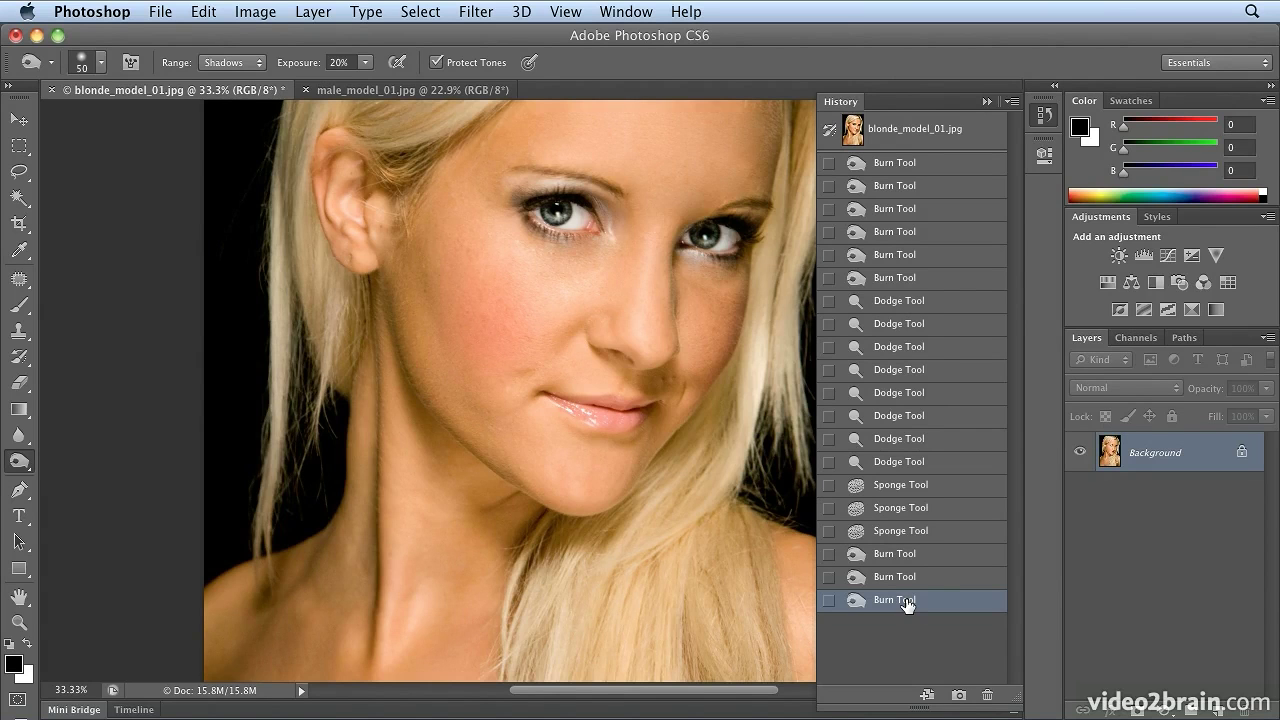
Step: Patch the crease beside the near corner of the mouth with smooth skin from the cheek
left_click(19, 280)
mouse_move(507, 364)
left_mouse_down()
mouse_move(508, 386)
mouse_move(532, 384)
mouse_move(553, 373)
mouse_move(539, 355)
left_mouse_up()
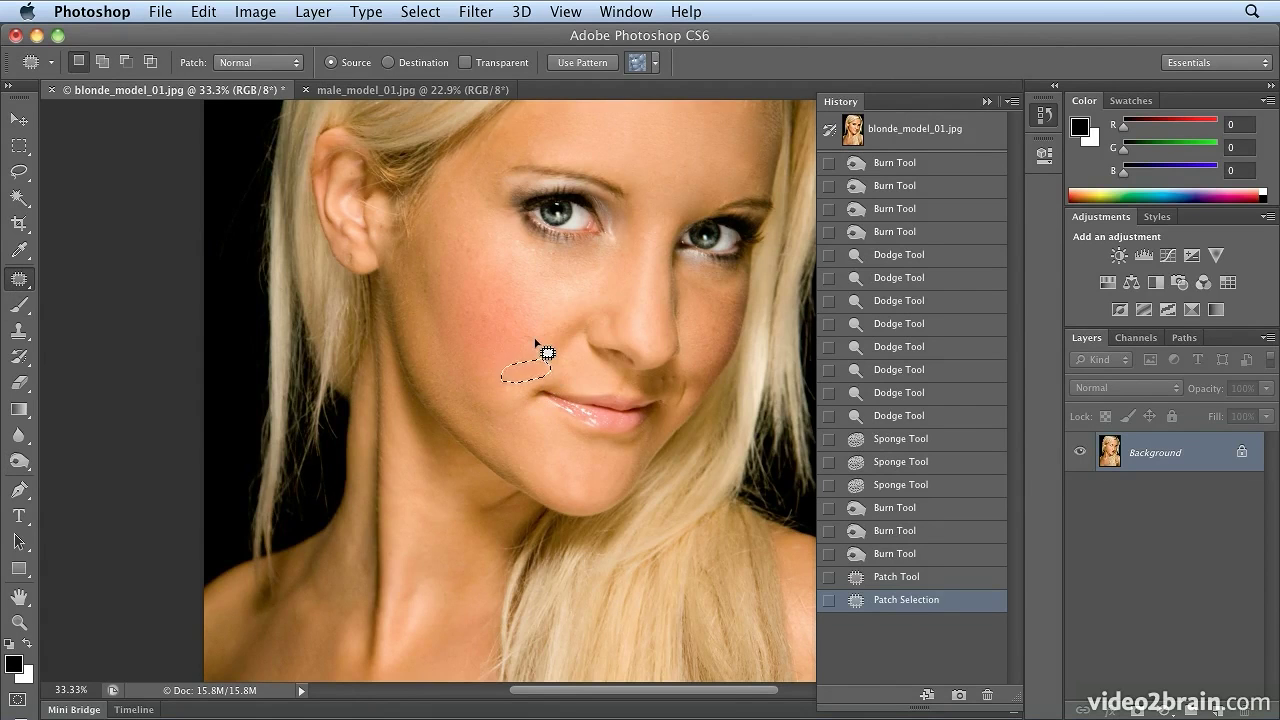
key("super+d")
Step: Patch the small blemishes on the near cheek with clean skin close by
mouse_move(532, 321)
left_mouse_down()
mouse_move(493, 337)
mouse_move(547, 347)
mouse_move(550, 319)
mouse_move(468, 300)
mouse_move(480, 339)
mouse_move(520, 302)
left_mouse_up()
mouse_move(505, 318)
left_mouse_down()
mouse_move(575, 292)
mouse_move(536, 317)
left_mouse_up()
key("ctrl+d")
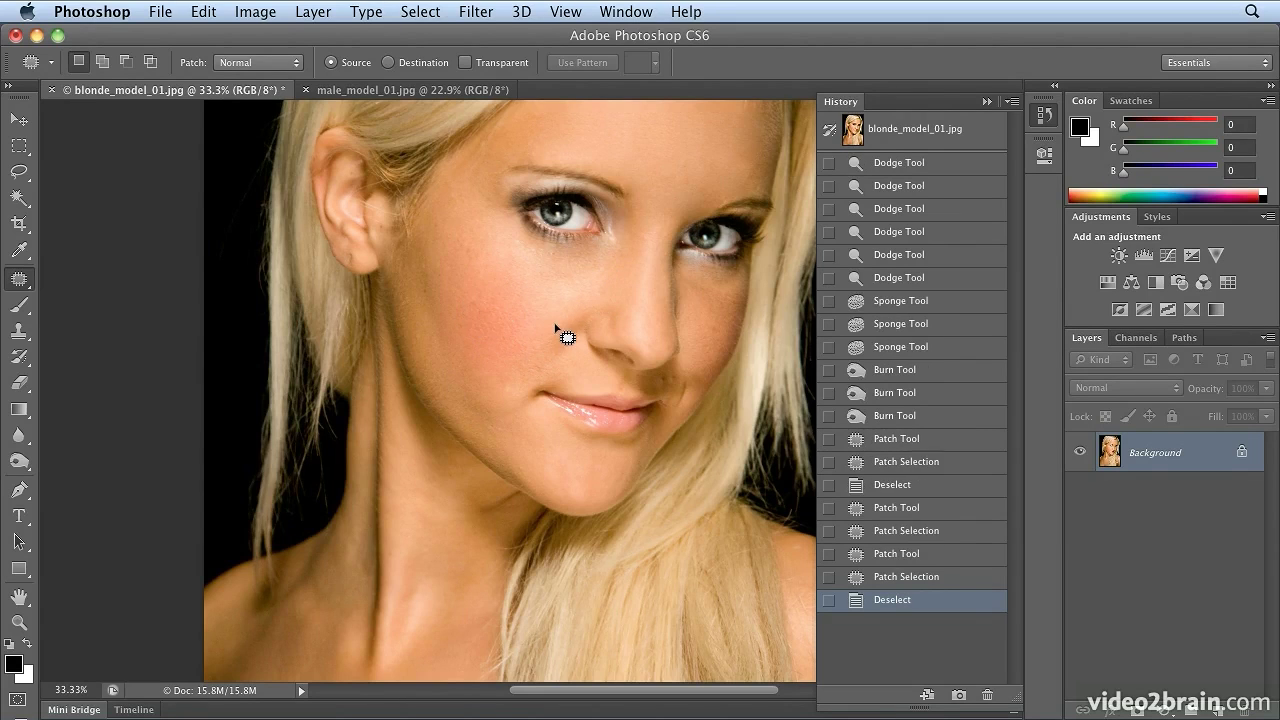